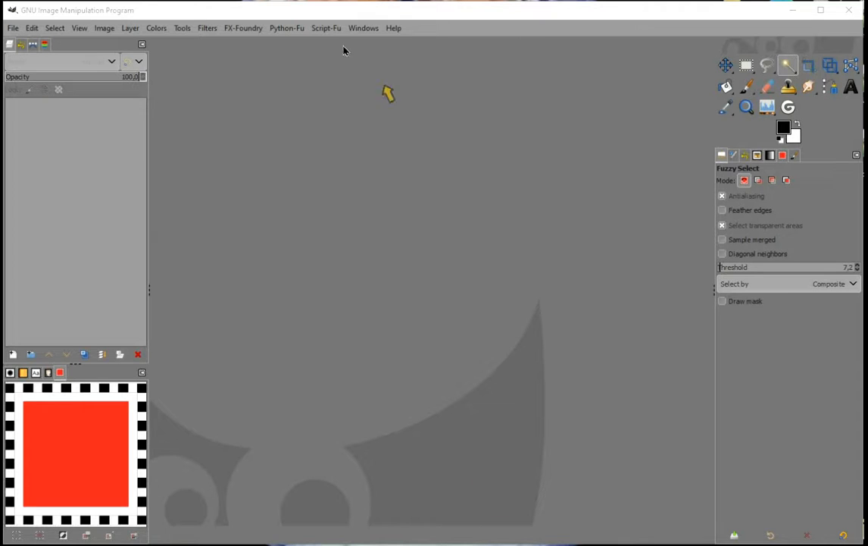
- Start opening images as layers, browse to the Desktop's Delete/ExpertsExchange folder and sort its files by modification date, newest first
{"action": "left_click", "coordinate": [12, 29]}
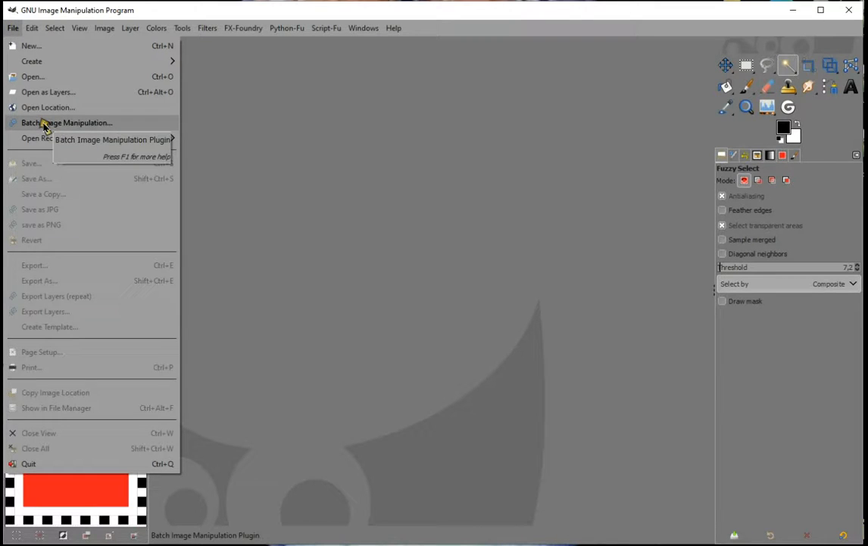
{"action": "left_click", "coordinate": [47, 92]}
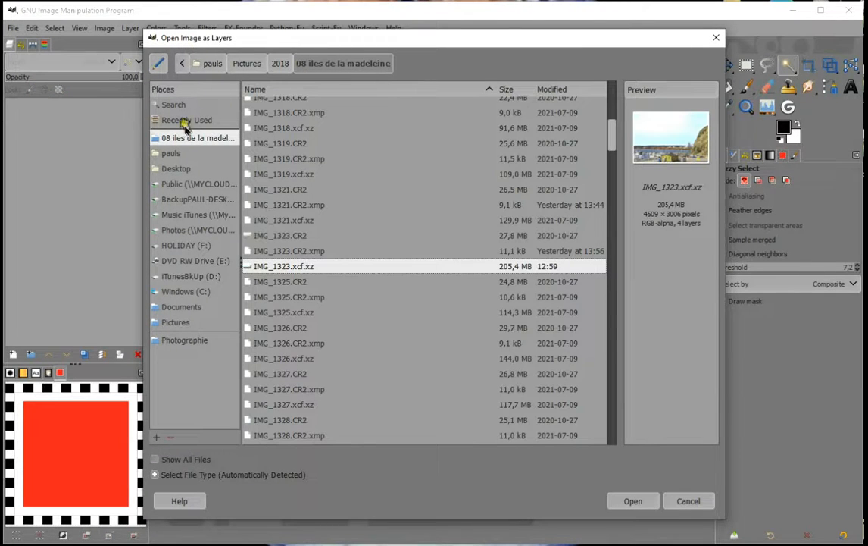
{"action": "left_click", "coordinate": [160, 168]}
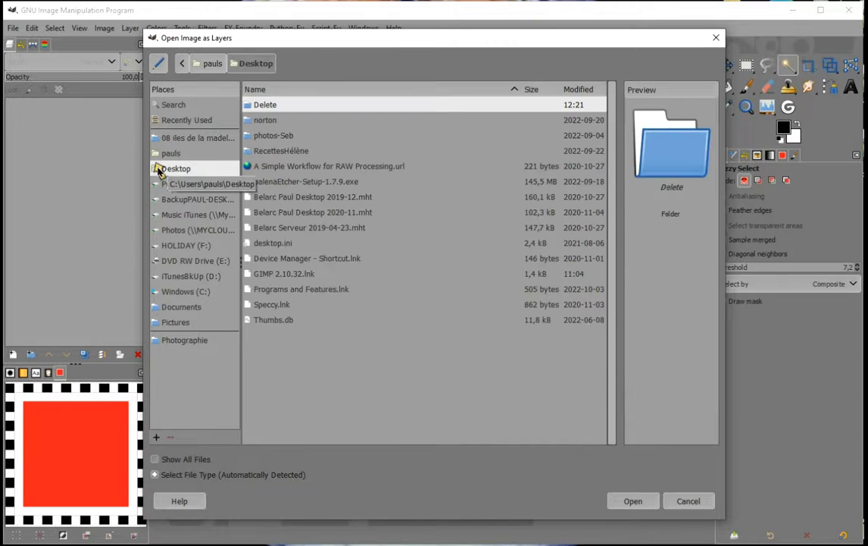
{"action": "double_click", "coordinate": [265, 104]}
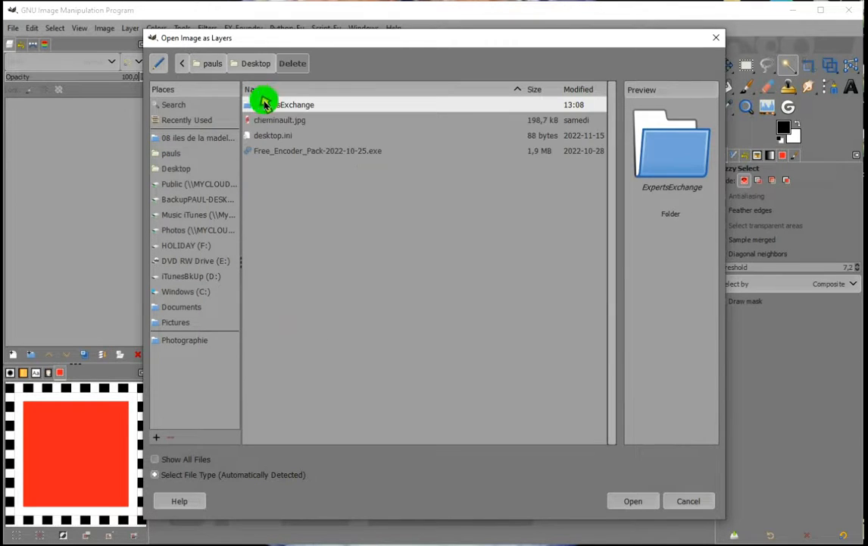
{"action": "double_click", "coordinate": [266, 105]}
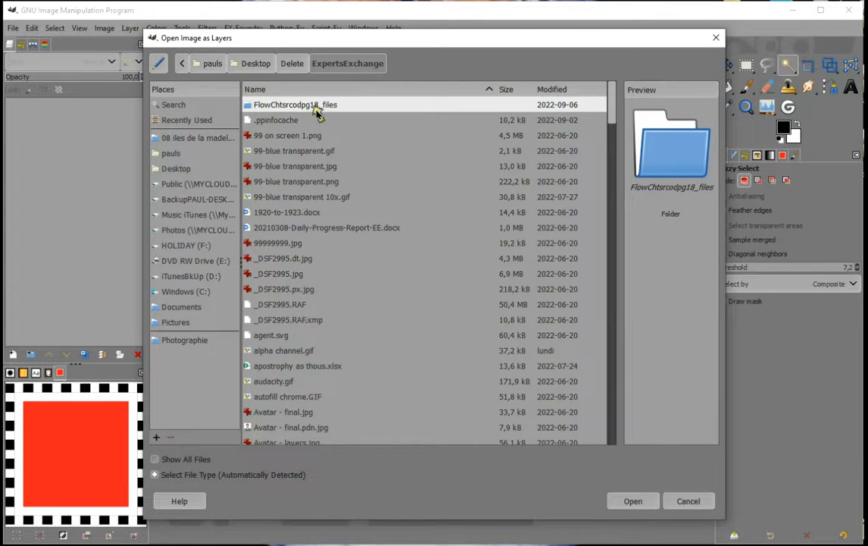
{"action": "left_click", "coordinate": [560, 90]}
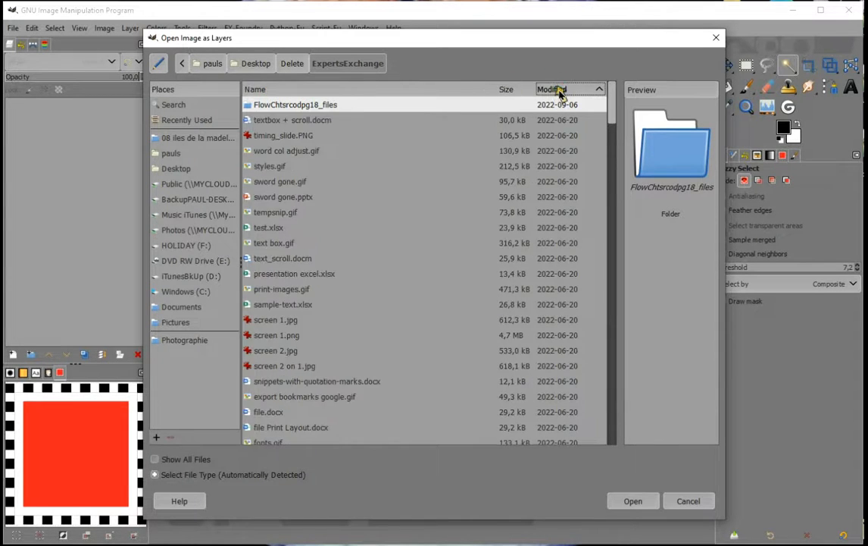
{"action": "left_click", "coordinate": [572, 90]}
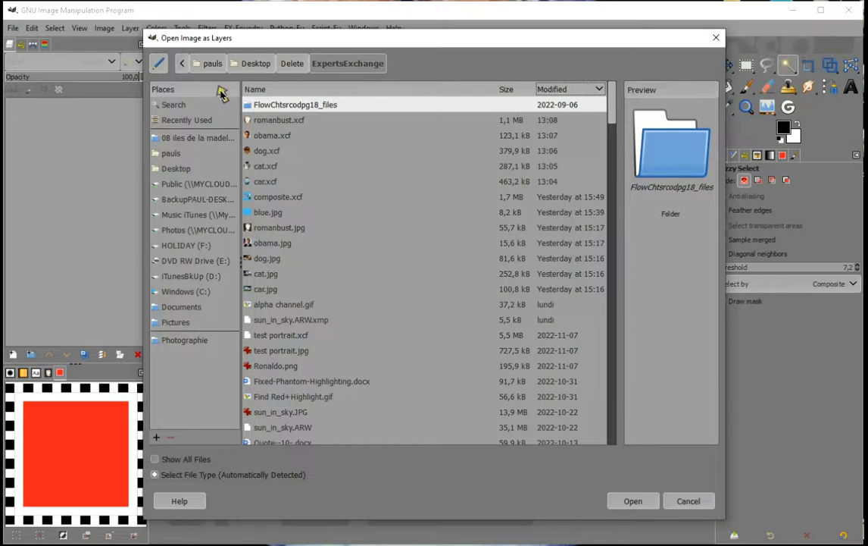
- Open romanbust.xcf, obama.xcf, dog.xcf, cat.xcf, car.xcf and blue.jpg together as layers, leaving out composite.xcf
{"action": "left_click", "coordinate": [281, 121]}
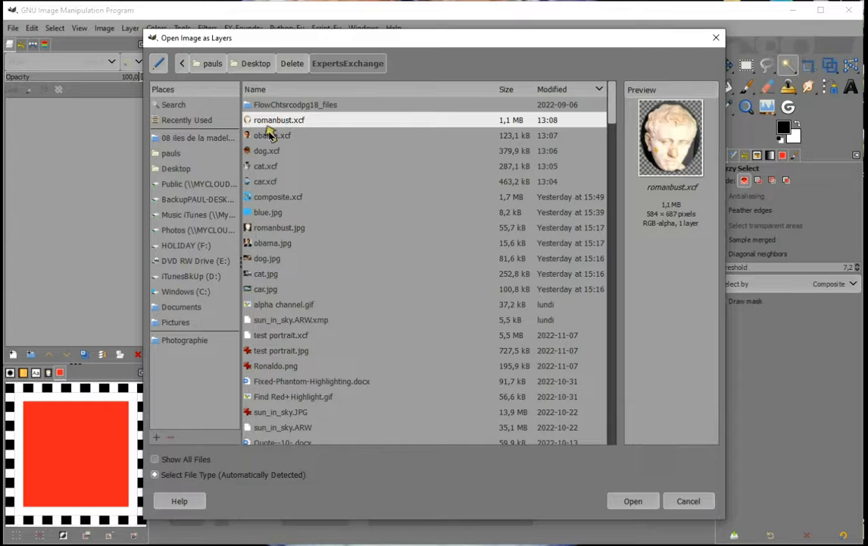
{"action": "left_click", "coordinate": [265, 135], "text": "ctrl"}
{"action": "left_click", "coordinate": [276, 153], "text": "ctrl"}
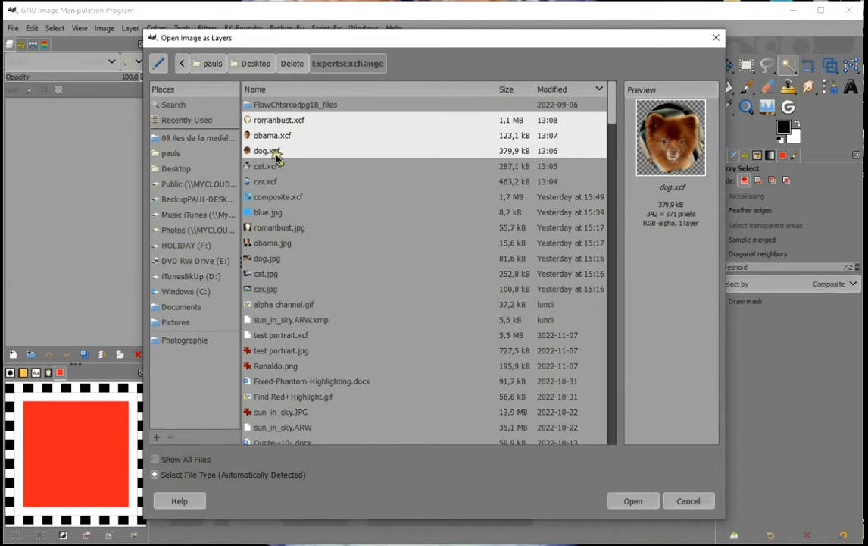
{"action": "left_click", "coordinate": [261, 166], "text": "ctrl"}
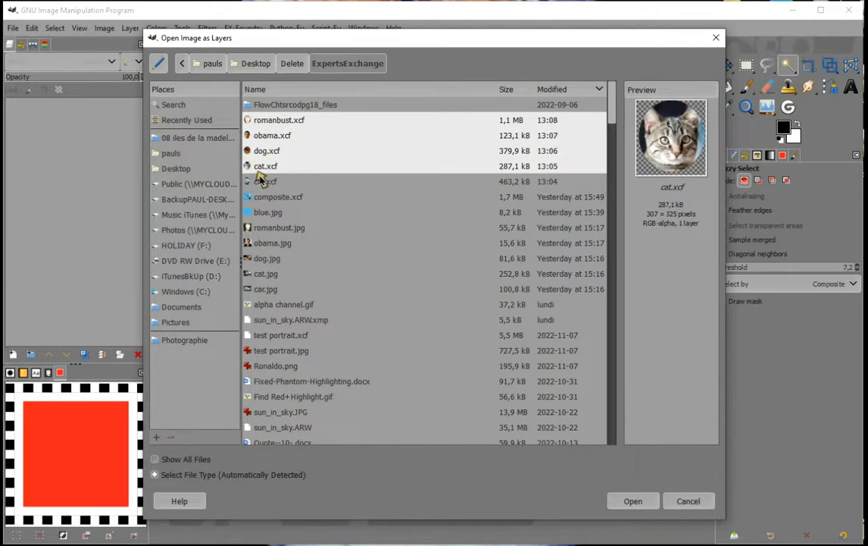
{"action": "left_click", "coordinate": [258, 182], "text": "ctrl"}
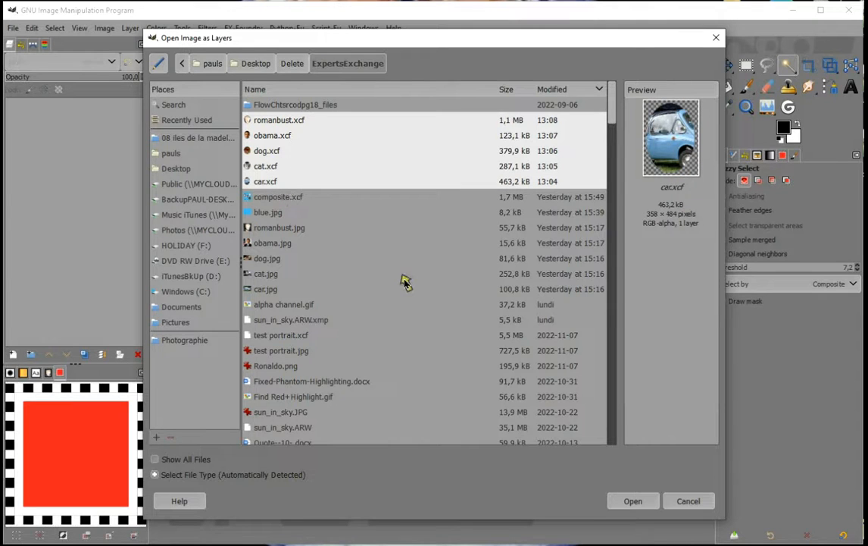
{"action": "left_click", "coordinate": [259, 213], "text": "ctrl"}
{"action": "left_click", "coordinate": [266, 198], "text": "ctrl"}
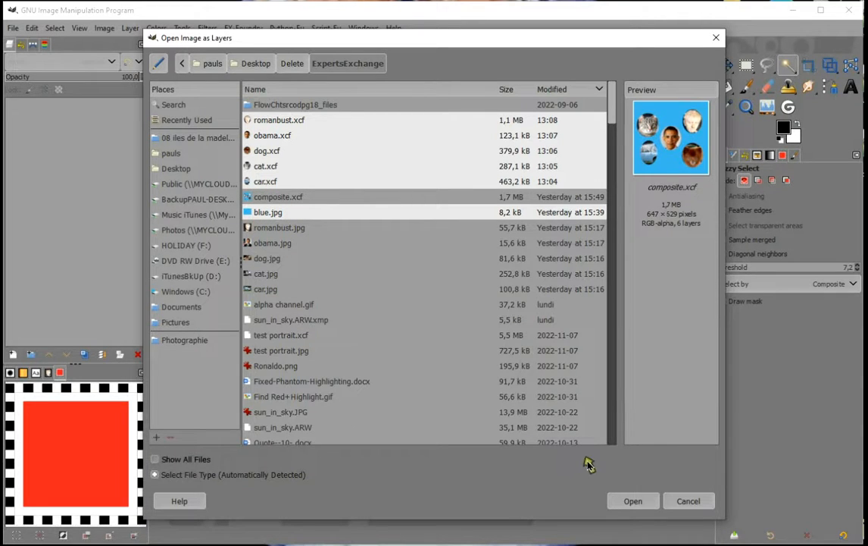
{"action": "left_click", "coordinate": [643, 501]}
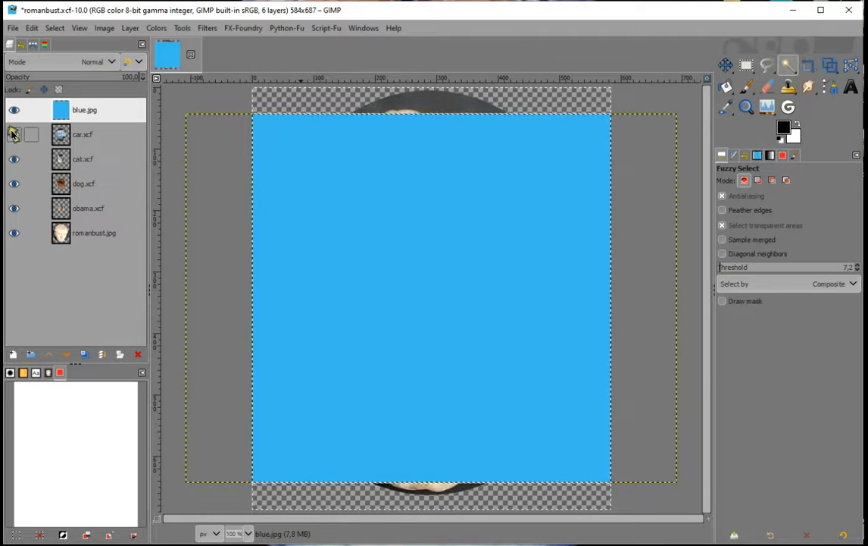
- Select each layer from car.xcf down to romanbust.jpg in turn to inspect its extent, and fit the canvas to the layers
{"action": "double_click", "coordinate": [85, 135]}
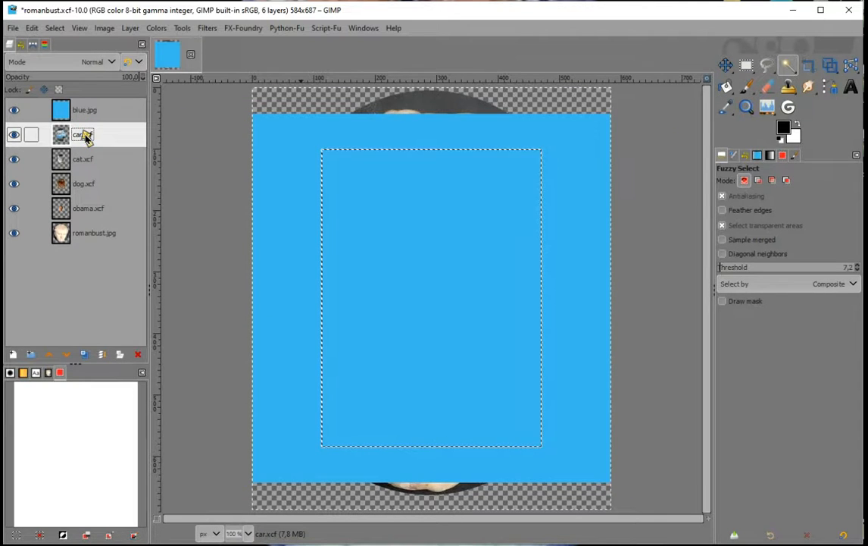
{"action": "double_click", "coordinate": [83, 159]}
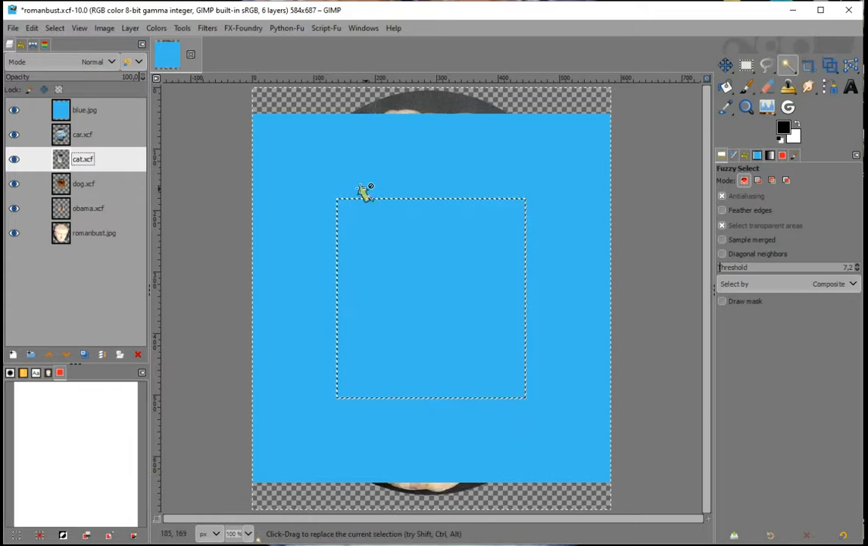
{"action": "double_click", "coordinate": [73, 184]}
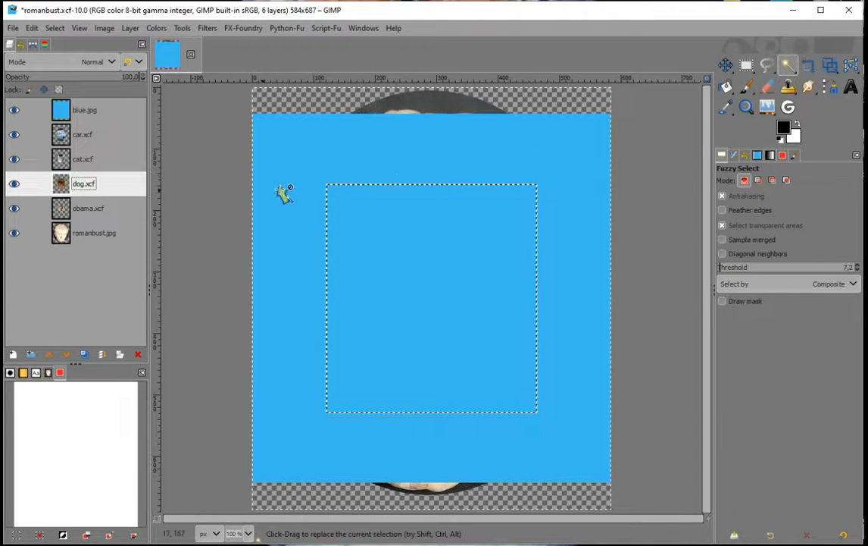
{"action": "double_click", "coordinate": [85, 208]}
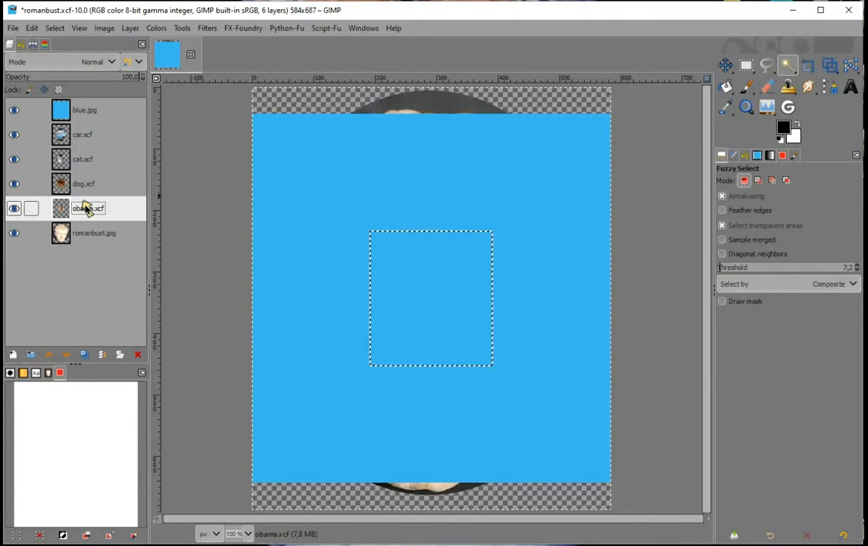
{"action": "double_click", "coordinate": [93, 233]}
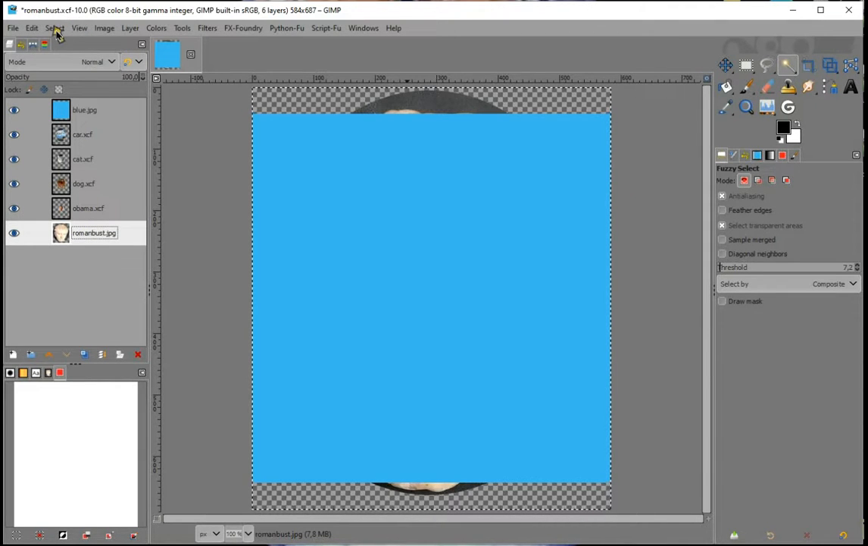
{"action": "left_click", "coordinate": [102, 28]}
{"action": "left_click", "coordinate": [102, 28]}
{"action": "left_click", "coordinate": [102, 28]}
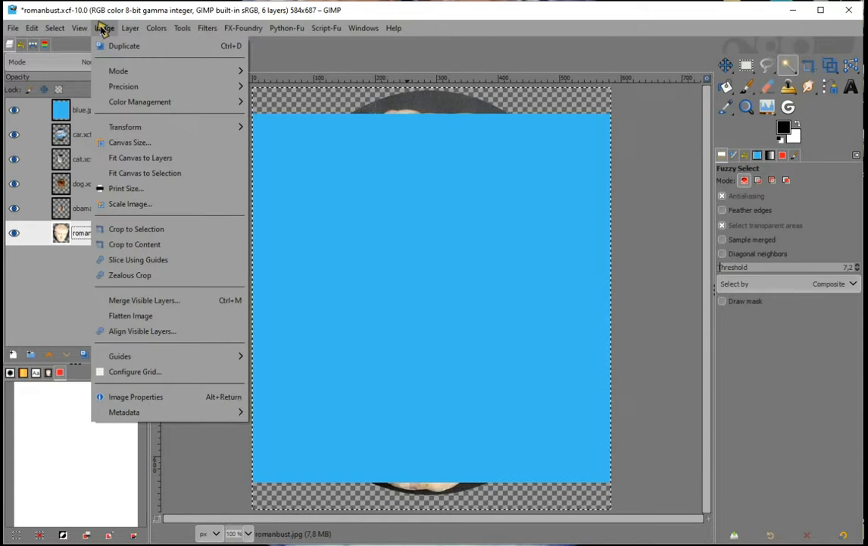
{"action": "left_click", "coordinate": [154, 164]}
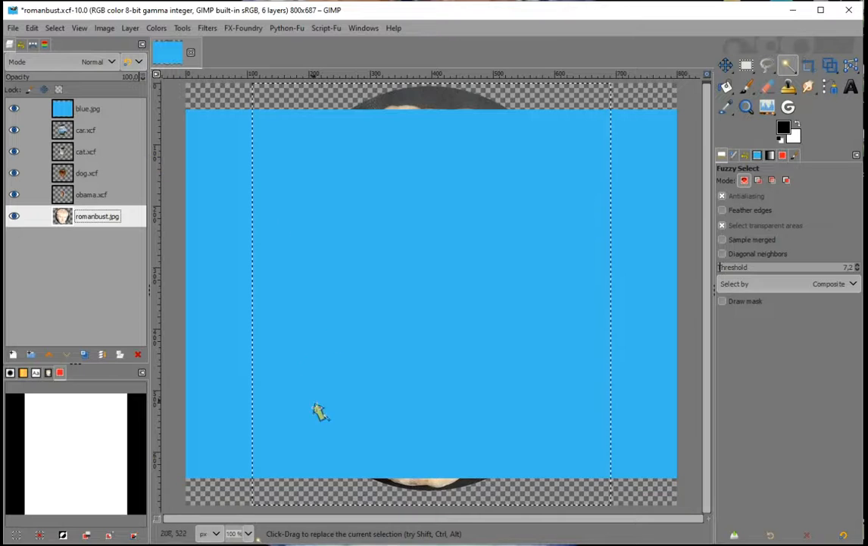
- Hide all six layers, from romanbust.jpg up to blue.jpg
{"action": "left_click", "coordinate": [15, 216]}
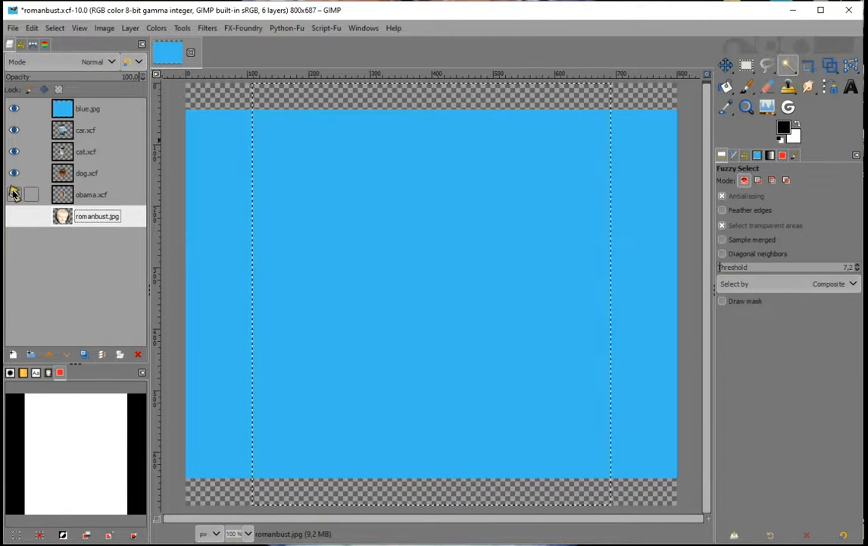
{"action": "left_click", "coordinate": [13, 194]}
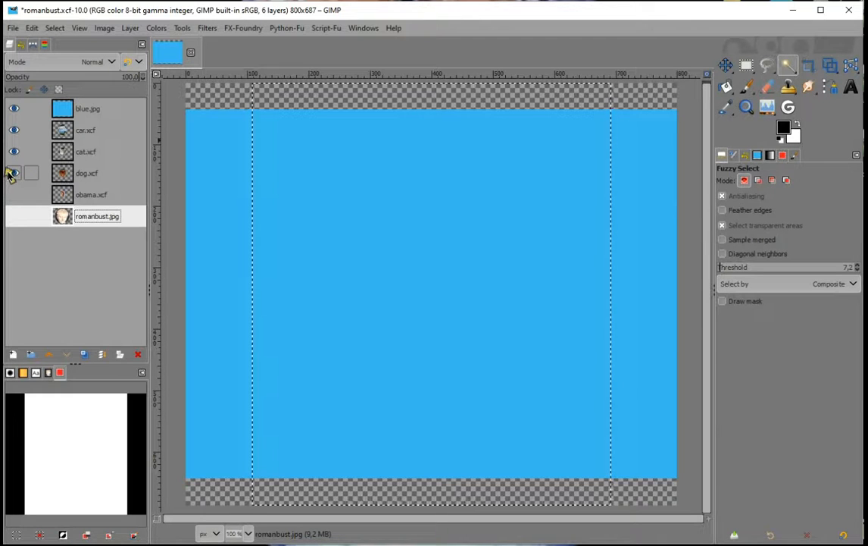
{"action": "left_click", "coordinate": [11, 174]}
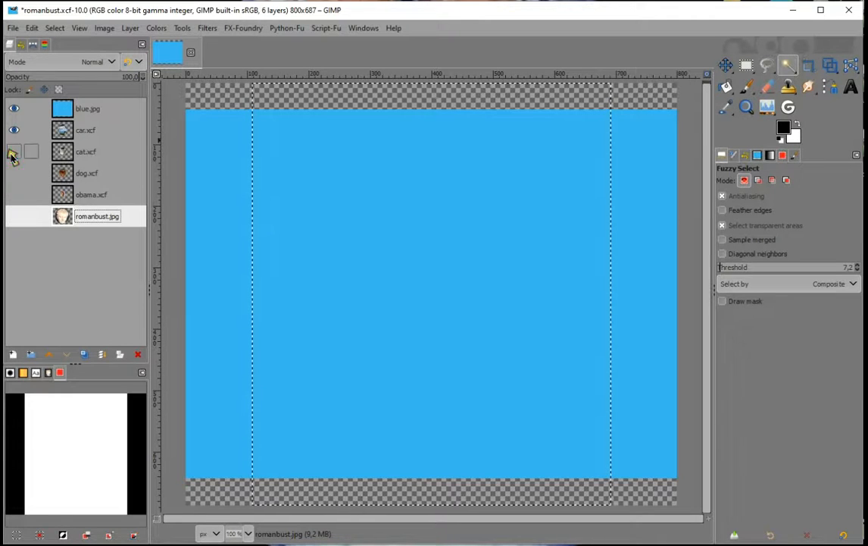
{"action": "left_click", "coordinate": [13, 129]}
{"action": "left_click", "coordinate": [11, 108]}
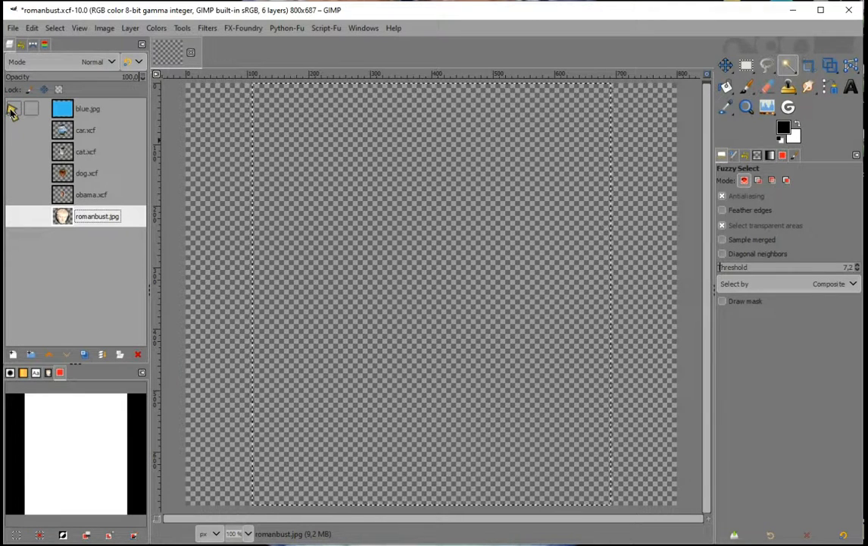
- Show the romanbust, obama, dog, cat and car layers one after another to compare the sizes of their cutouts
{"action": "left_click", "coordinate": [14, 217]}
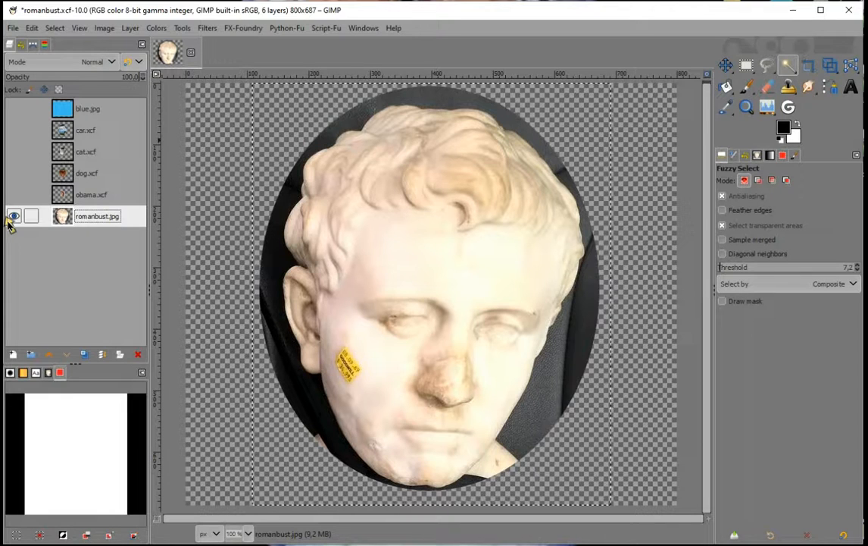
{"action": "left_click", "coordinate": [14, 195]}
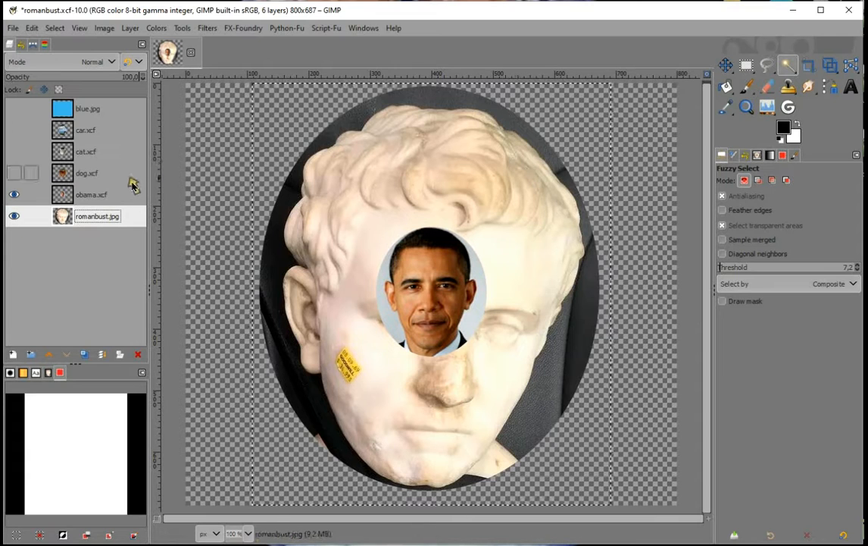
{"action": "left_click", "coordinate": [12, 173]}
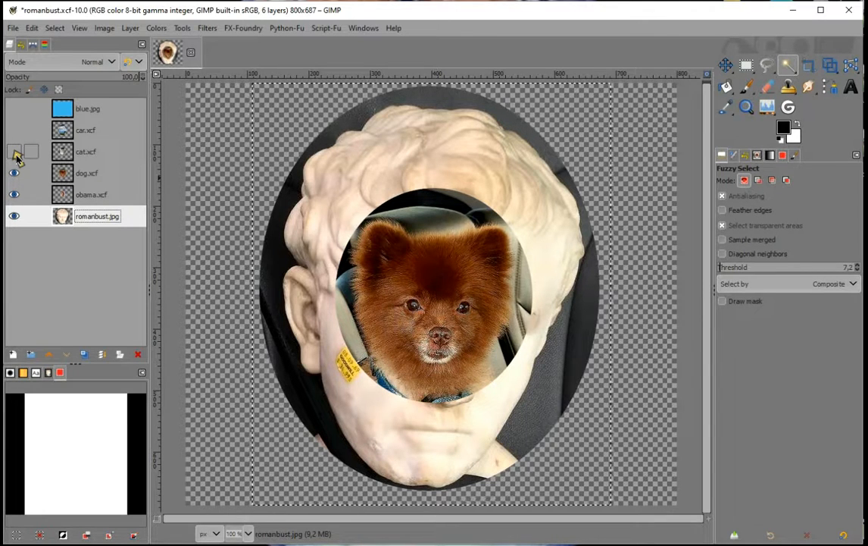
{"action": "left_click", "coordinate": [13, 151]}
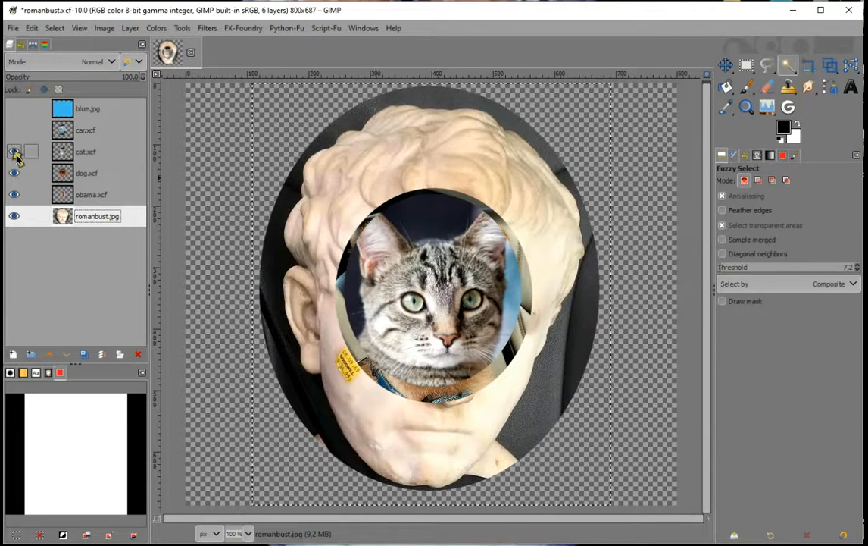
{"action": "left_click", "coordinate": [14, 132]}
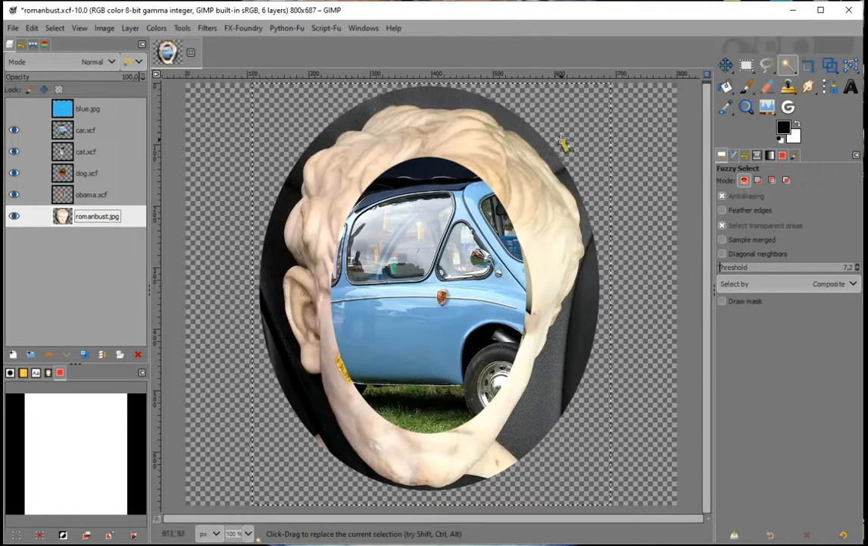
- Hide the romanbust, dog, cat and car layers, leaving only the obama layer shown, and briefly compare it with the dog layer
{"action": "left_click", "coordinate": [13, 216]}
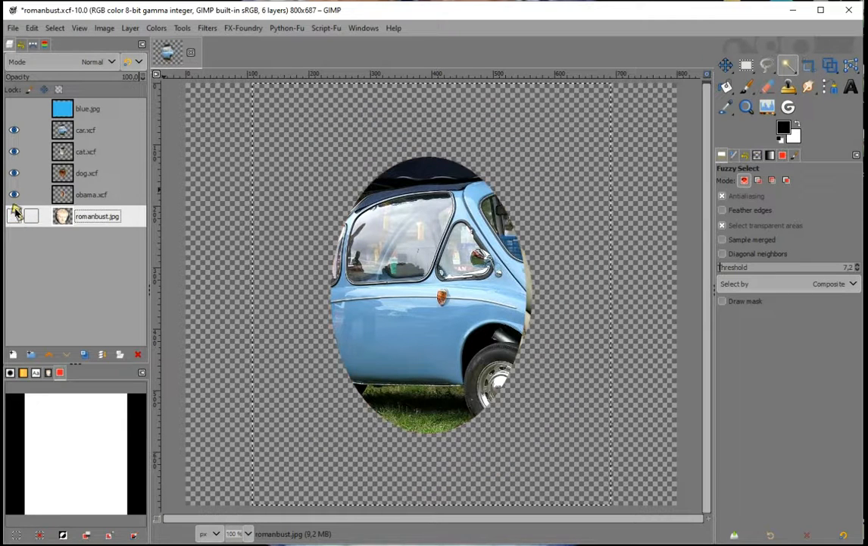
{"action": "left_click", "coordinate": [14, 172]}
{"action": "left_click", "coordinate": [14, 152]}
{"action": "left_click", "coordinate": [14, 130]}
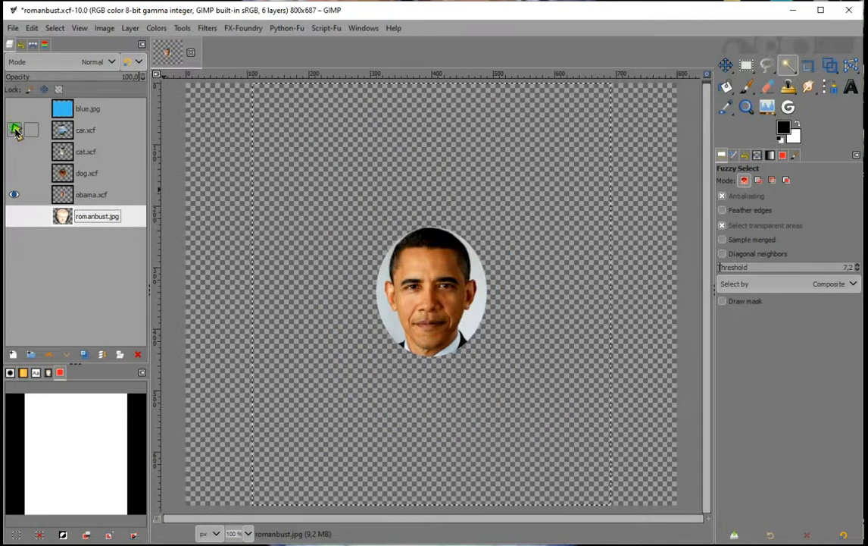
{"action": "left_click", "coordinate": [17, 172]}
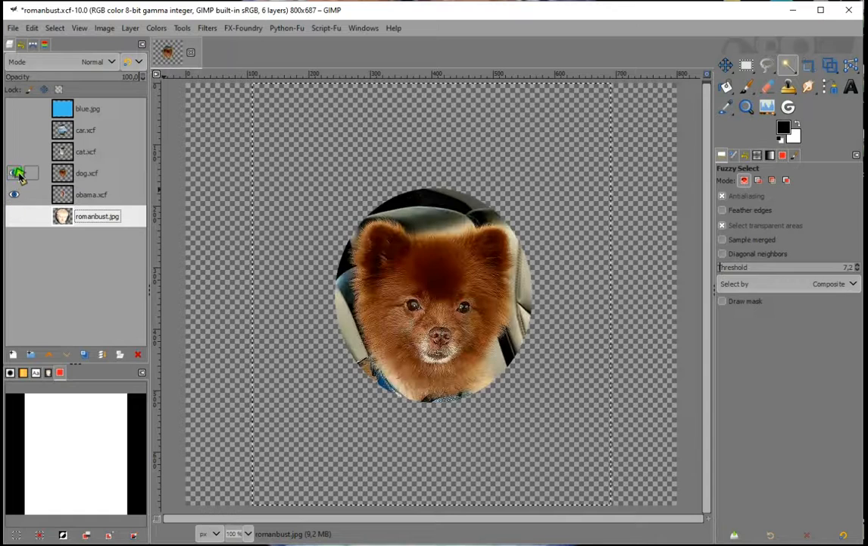
{"action": "left_click", "coordinate": [16, 172]}
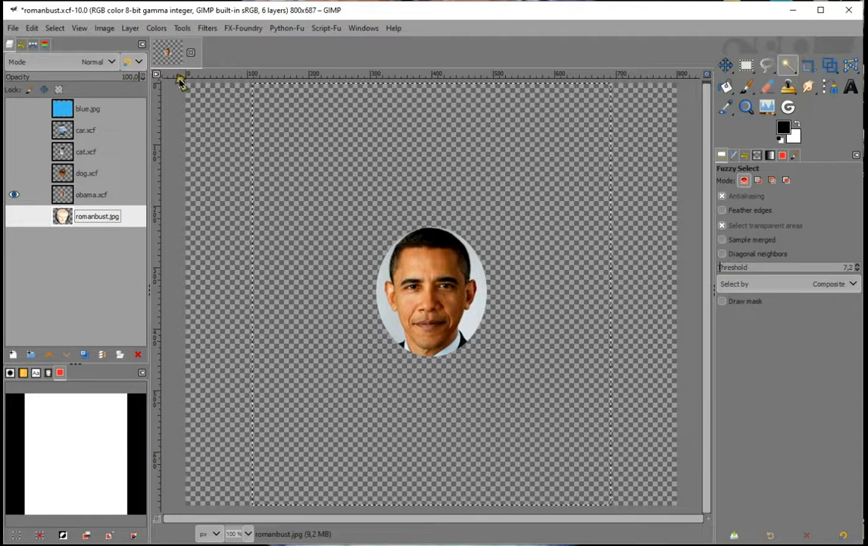
- Add a horizontal guide at 232 px along the upper edge of the obama portrait
{"action": "left_click_drag", "start_coordinate": [181, 81], "coordinate": [197, 229]}
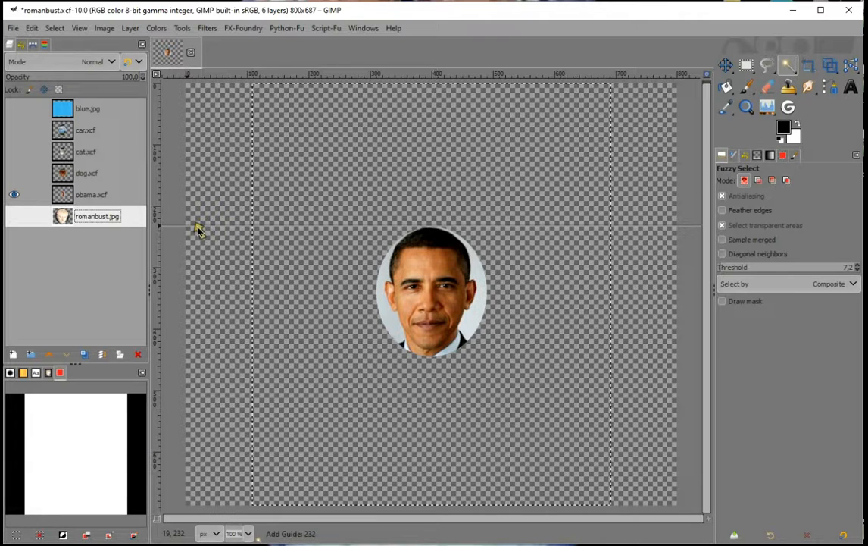
{"action": "left_click_drag", "start_coordinate": [197, 229], "coordinate": [198, 229]}
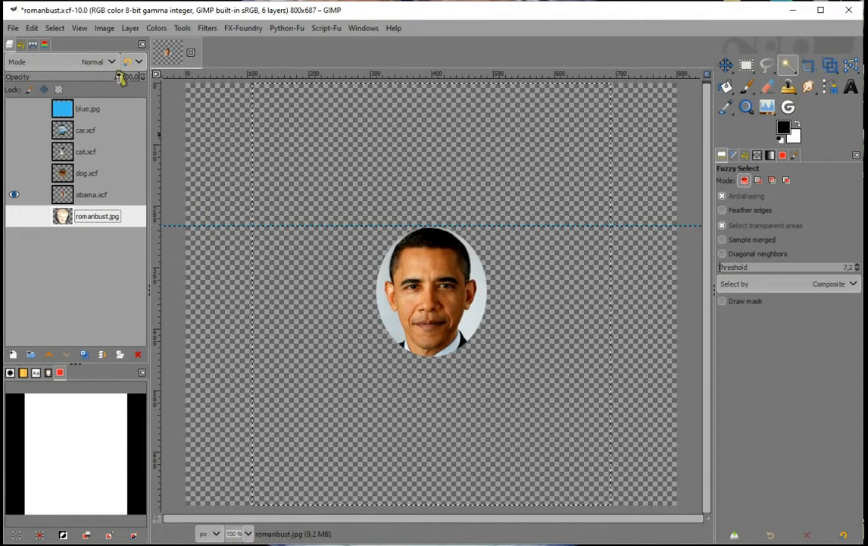
- Hide the image's guides and show them again
{"action": "left_click", "coordinate": [85, 28]}
{"action": "left_click", "coordinate": [86, 29]}
{"action": "left_click", "coordinate": [86, 29]}
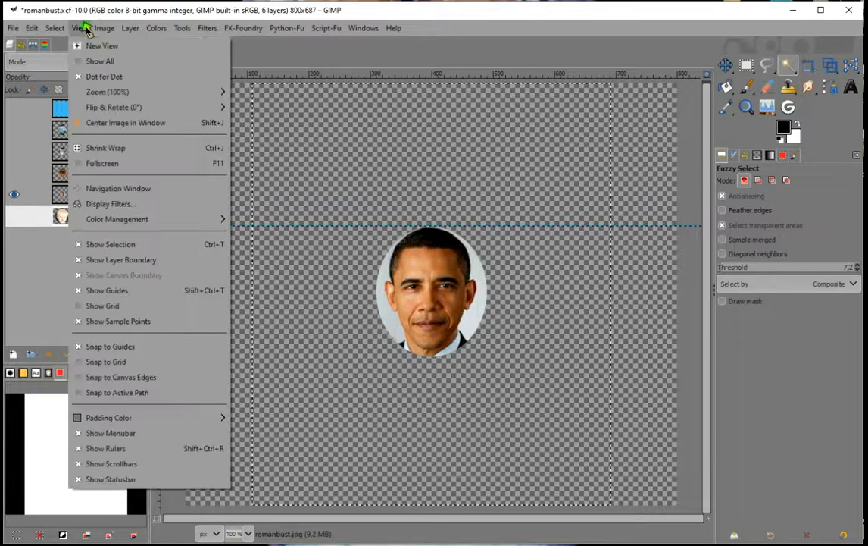
{"action": "left_click", "coordinate": [139, 291]}
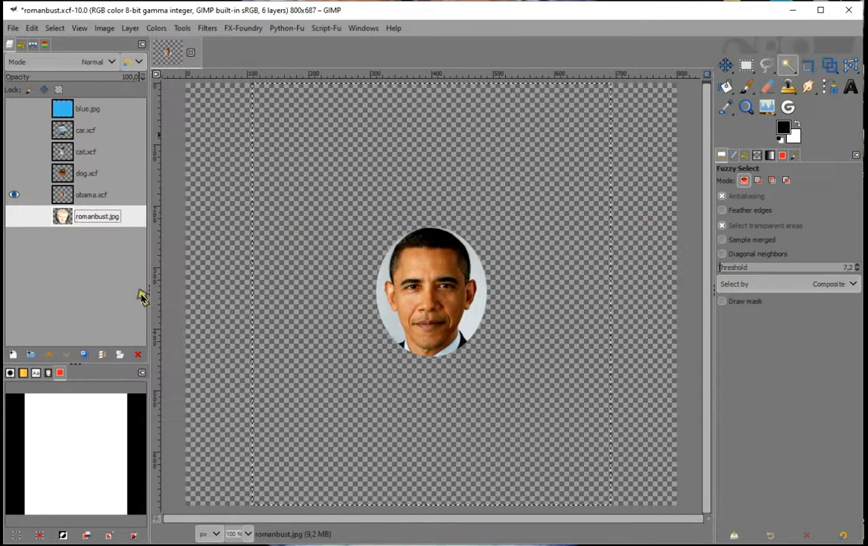
{"action": "left_click", "coordinate": [82, 29]}
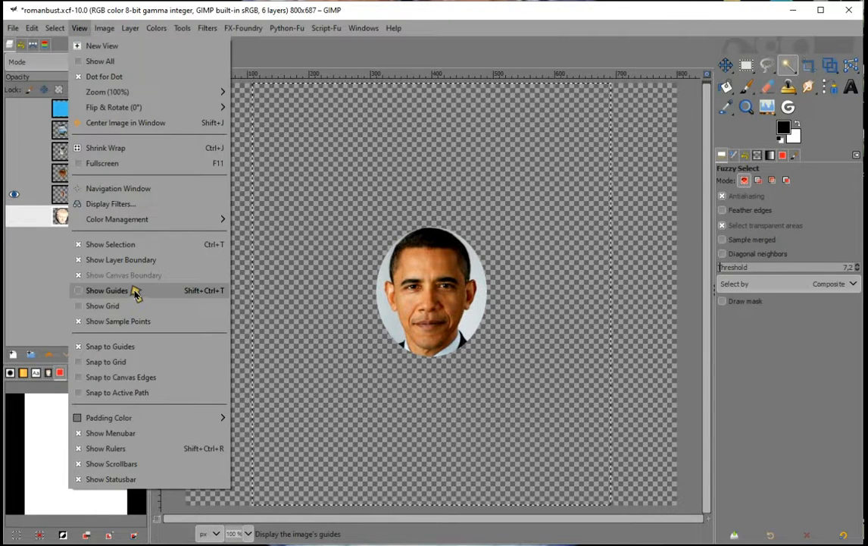
{"action": "left_click", "coordinate": [135, 293]}
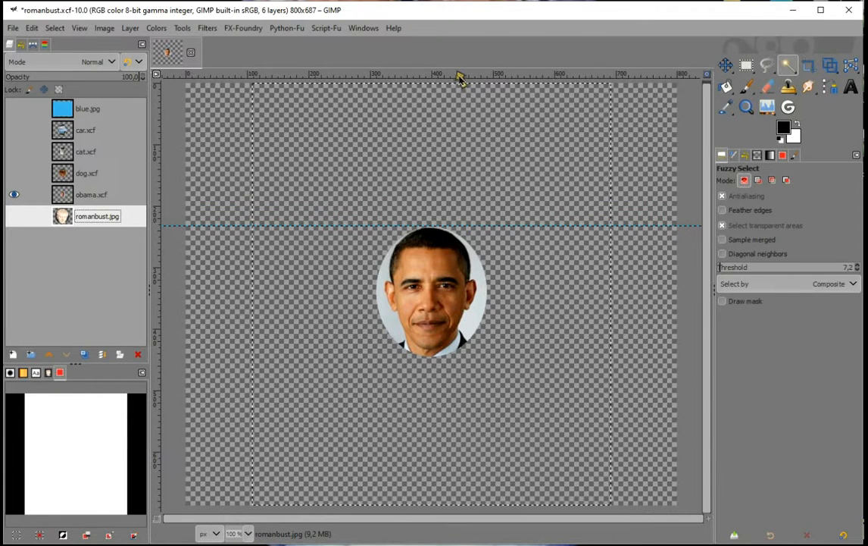
- Add a horizontal guide along the lower edge of the obama portrait and vertical guides along its left and right edges
{"action": "left_click_drag", "start_coordinate": [457, 79], "coordinate": [487, 357]}
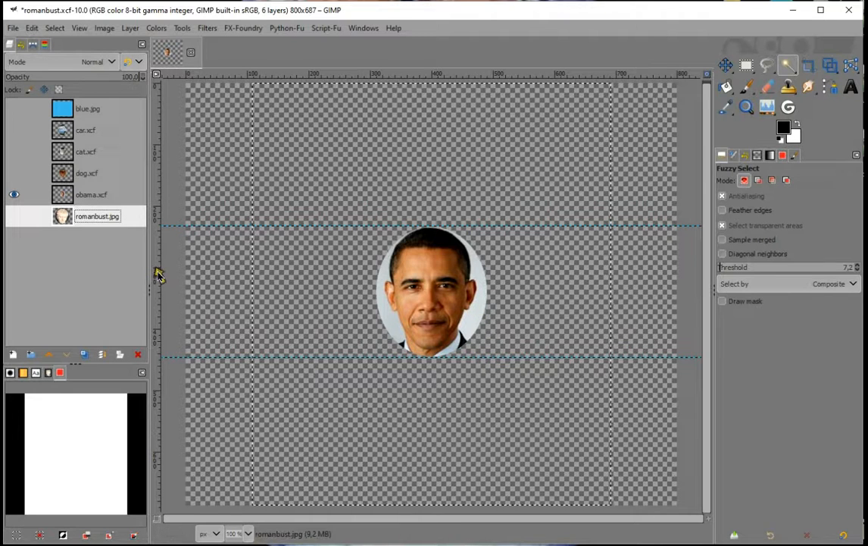
{"action": "left_click_drag", "start_coordinate": [159, 273], "coordinate": [374, 306]}
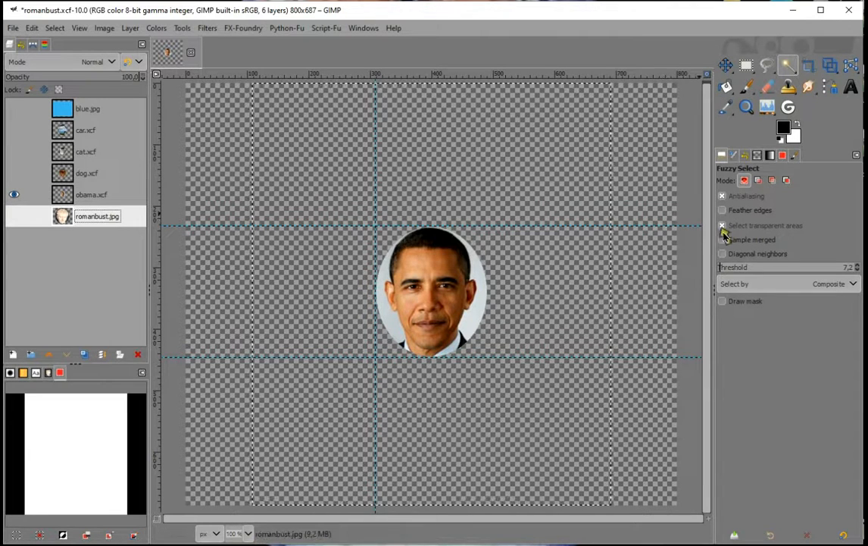
{"action": "left_click_drag", "start_coordinate": [158, 272], "coordinate": [491, 328]}
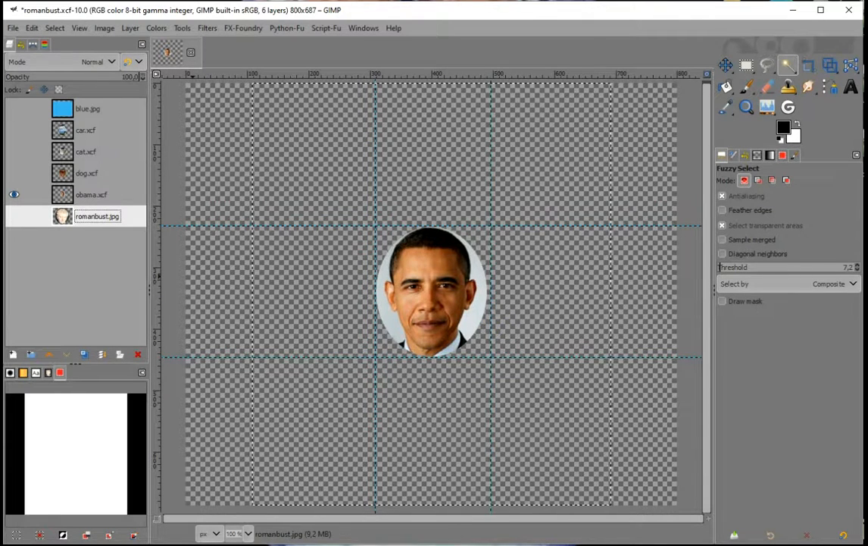
- Examine how closely the four guides enclose the obama portrait, up close and in the whole image
{"action": "left_click", "coordinate": [15, 194]}
{"action": "left_click", "coordinate": [16, 195]}
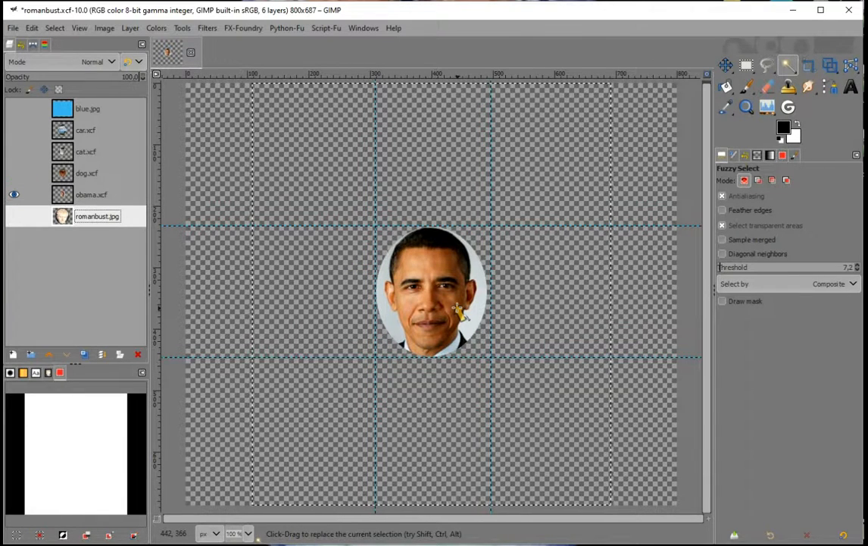
{"action": "scroll", "coordinate": [453, 312], "scroll_direction": "up", "scroll_amount": 3}
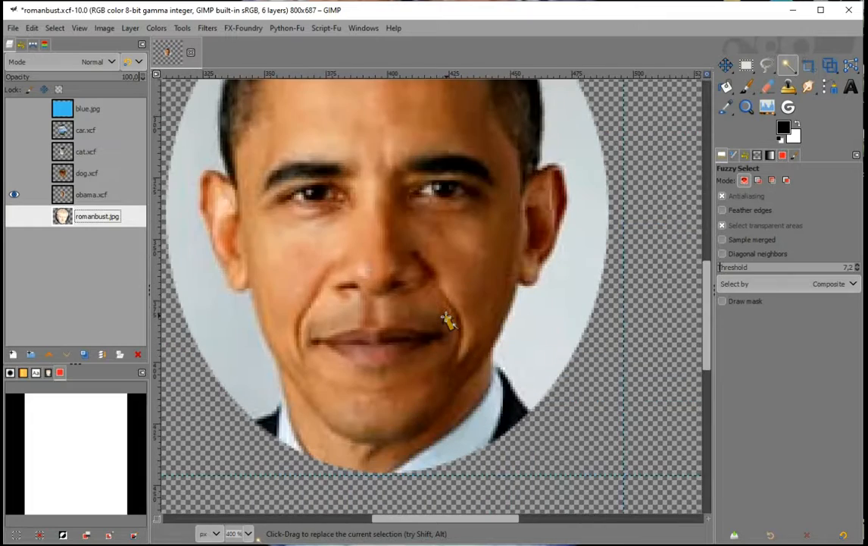
{"action": "scroll", "coordinate": [447, 321], "scroll_direction": "down", "scroll_amount": 1}
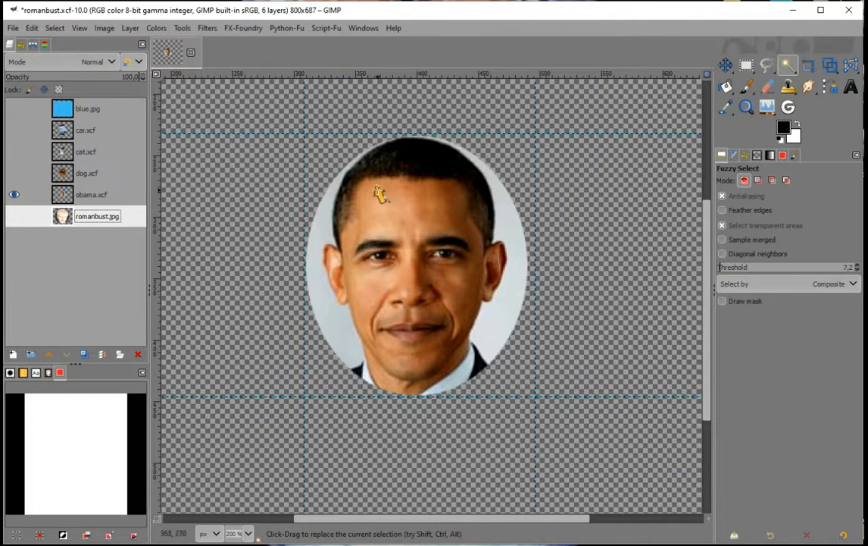
{"action": "scroll", "coordinate": [378, 195], "scroll_direction": "down", "scroll_amount": 1}
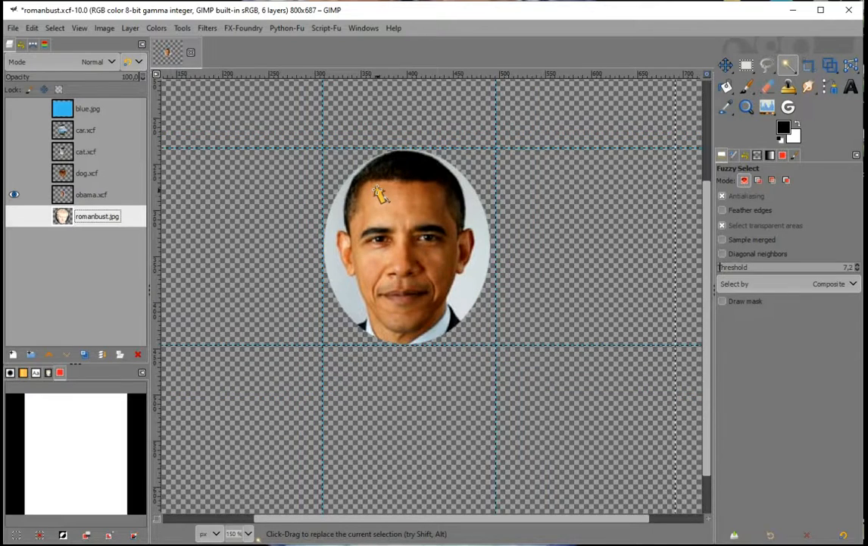
{"action": "scroll", "coordinate": [379, 195], "scroll_direction": "down", "scroll_amount": 2}
{"action": "scroll", "coordinate": [378, 195], "scroll_direction": "up", "scroll_amount": 1}
{"action": "scroll", "coordinate": [378, 197], "scroll_direction": "down", "scroll_amount": 1}
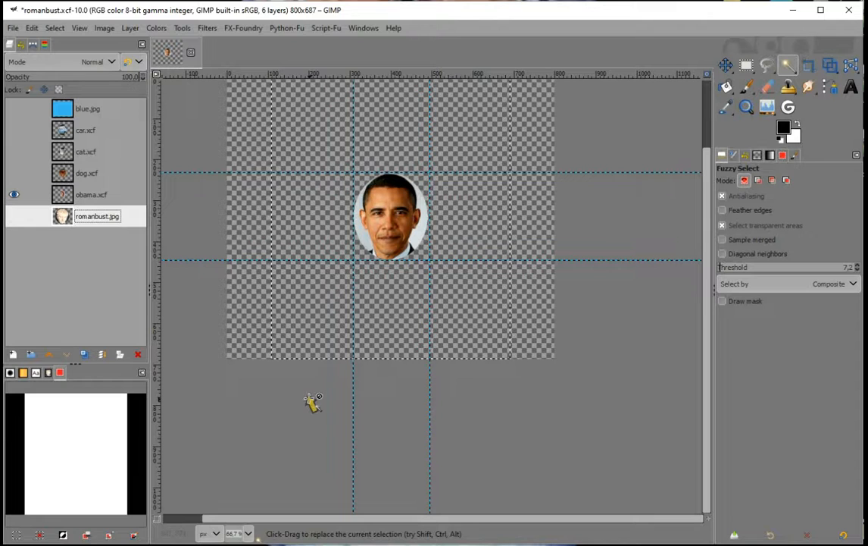
{"action": "scroll", "coordinate": [310, 402], "scroll_direction": "up", "scroll_amount": 1}
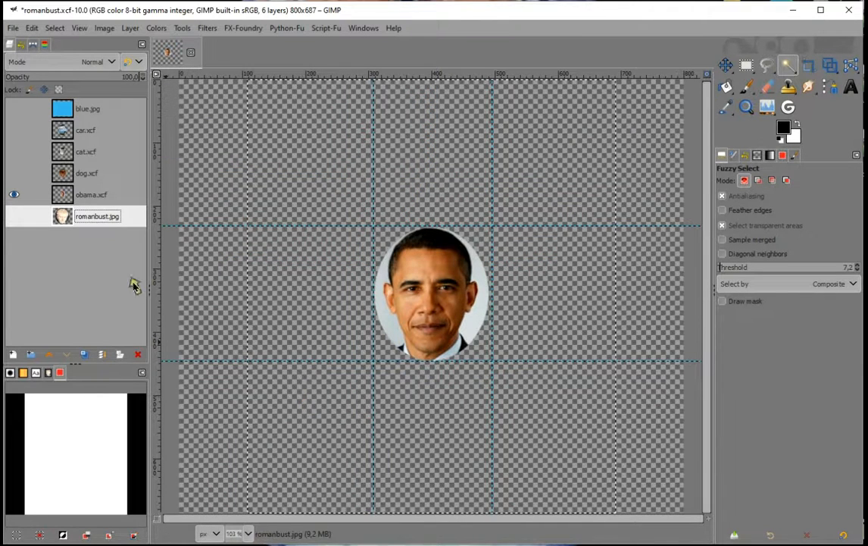
- Show the romanbust layer and scale its cutout to 189 × 222 px so it fits within the guides around the obama portrait
{"action": "left_click", "coordinate": [17, 216]}
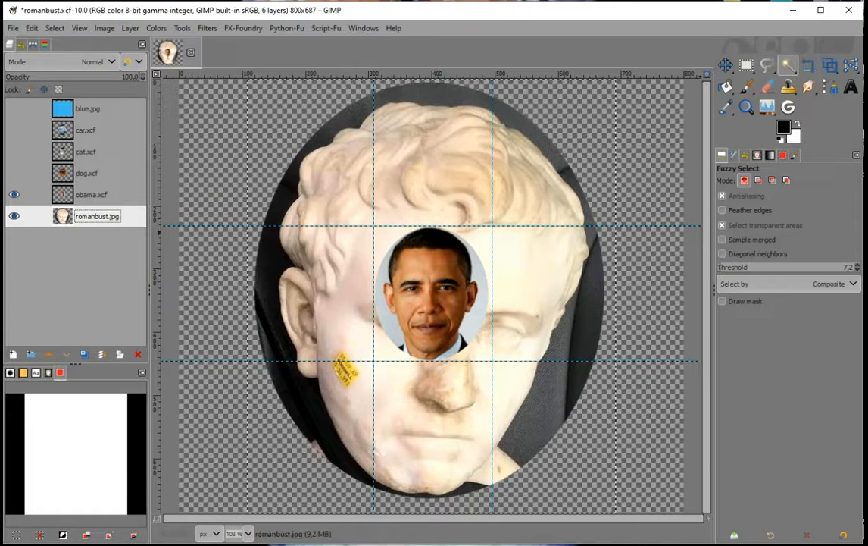
{"action": "left_click", "coordinate": [831, 68]}
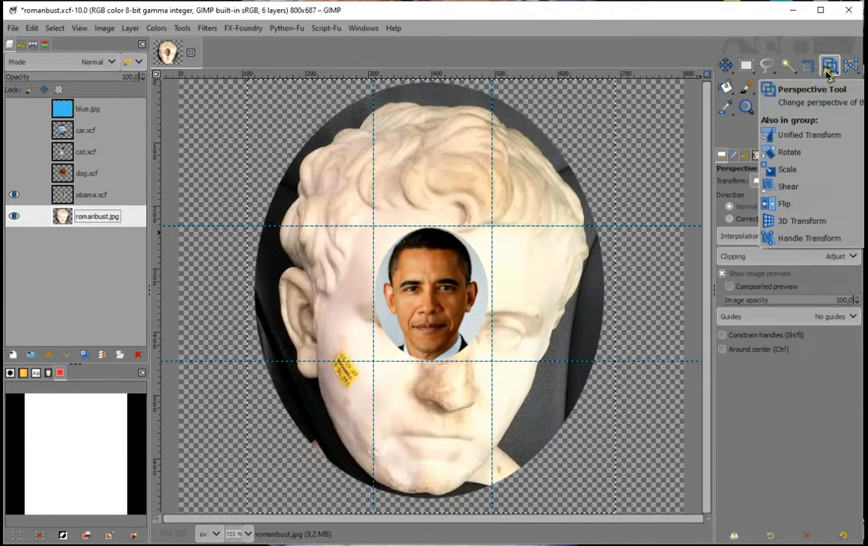
{"action": "right_click", "coordinate": [827, 71]}
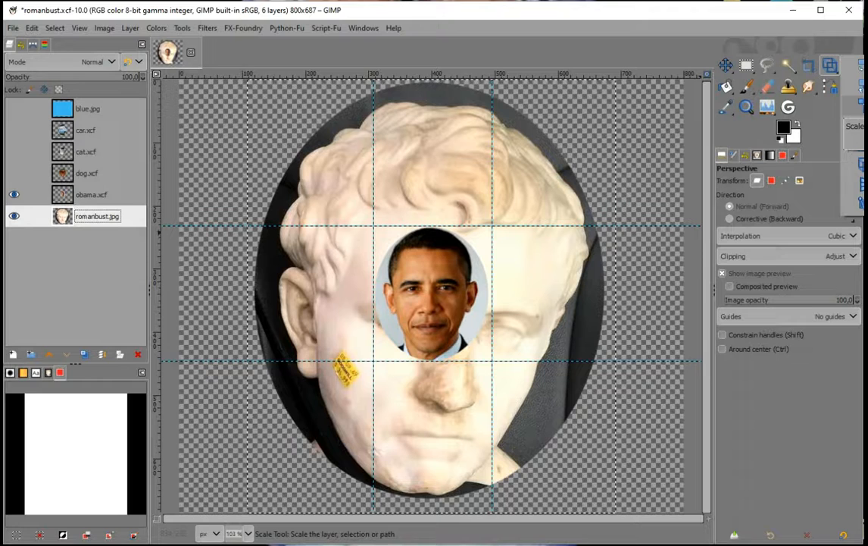
{"action": "left_click", "coordinate": [859, 106]}
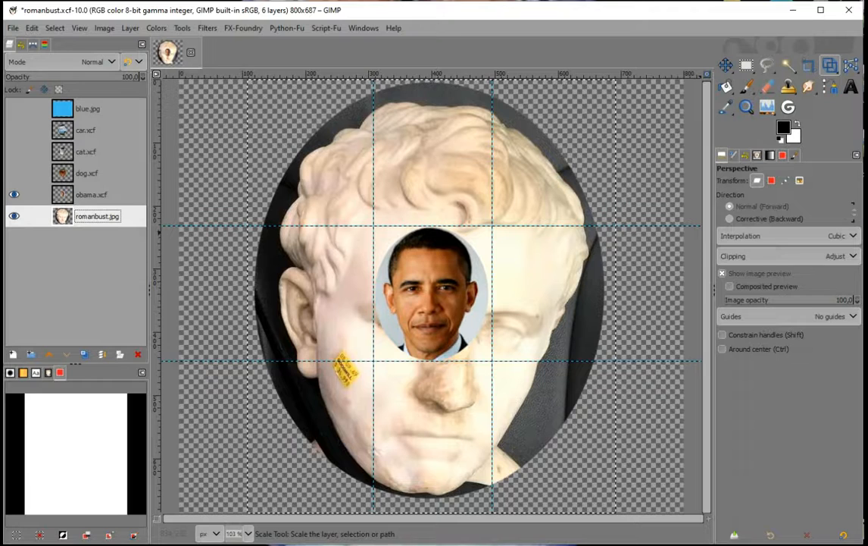
{"action": "left_click", "coordinate": [263, 93]}
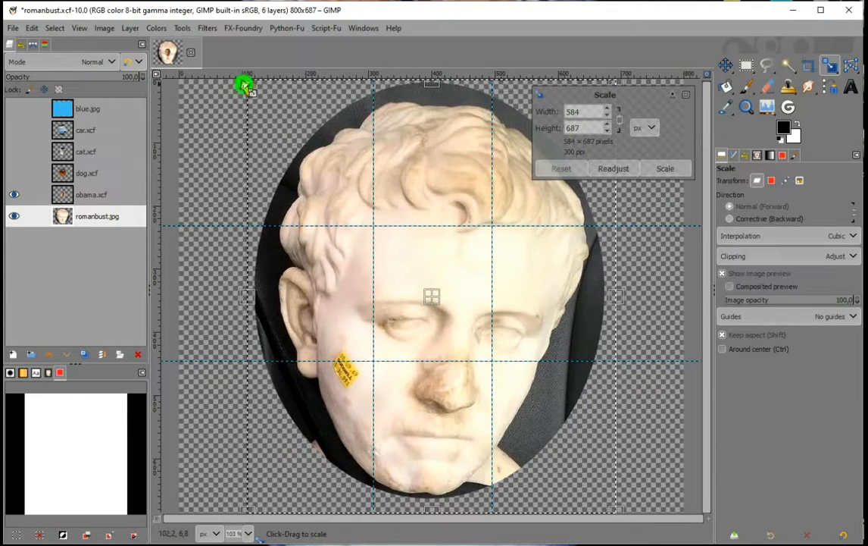
{"action": "left_click_drag", "start_coordinate": [246, 85], "coordinate": [388, 224]}
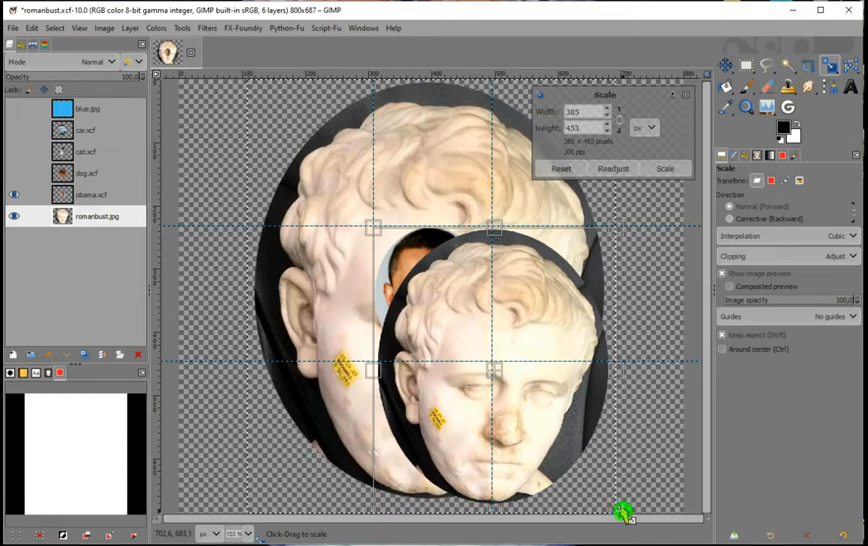
{"action": "left_click_drag", "start_coordinate": [622, 512], "coordinate": [535, 347]}
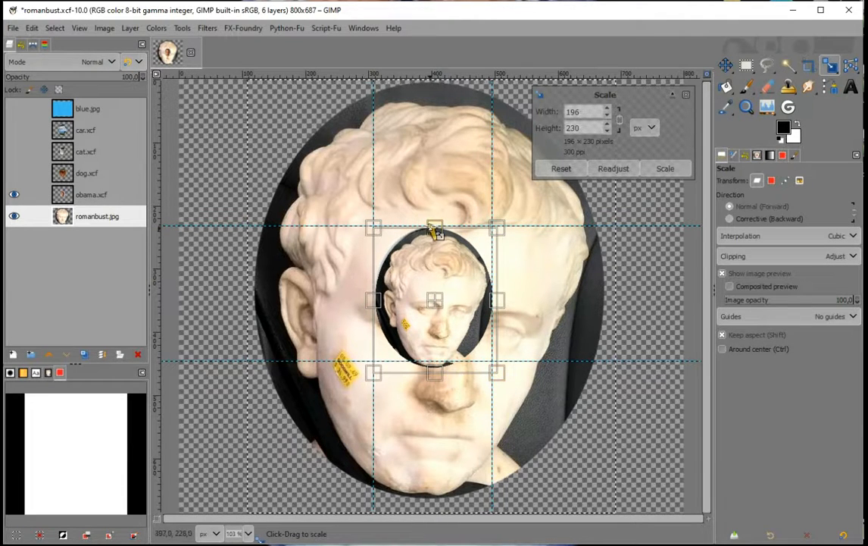
{"action": "left_click_drag", "start_coordinate": [435, 227], "coordinate": [438, 229]}
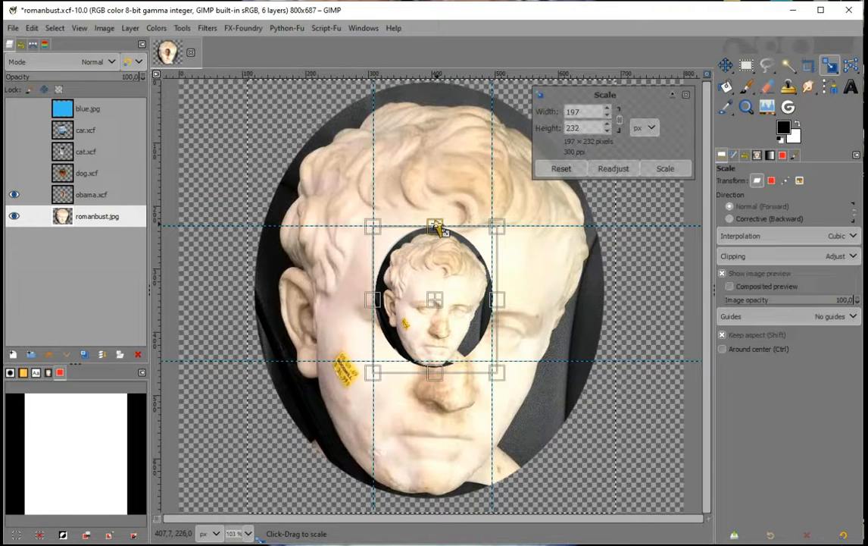
{"action": "left_click_drag", "start_coordinate": [432, 374], "coordinate": [436, 372]}
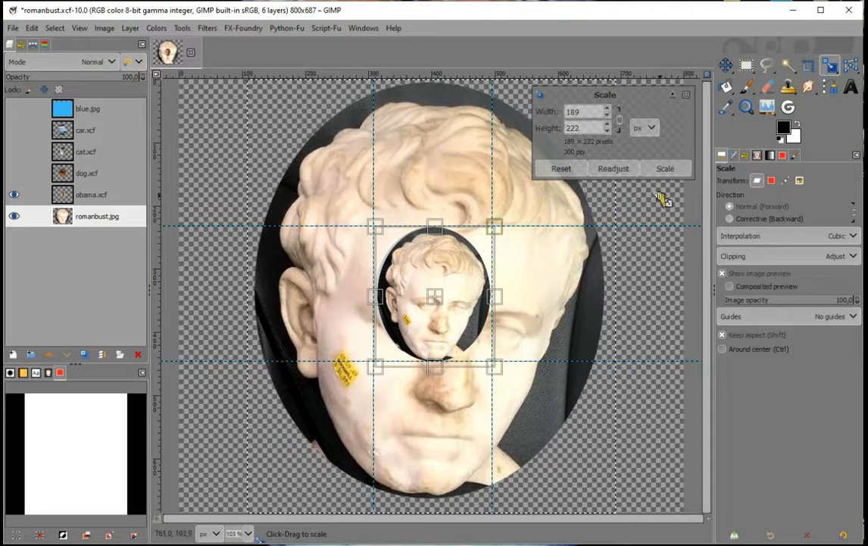
{"action": "left_click", "coordinate": [664, 168]}
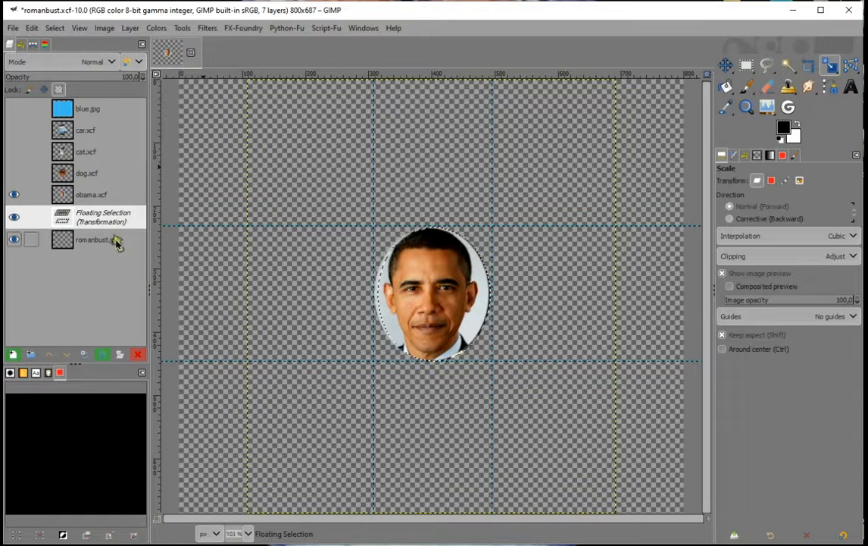
- Anchor the scaled floating selection to the romanbust layer and briefly compare it with the obama portrait
{"action": "left_click", "coordinate": [102, 357]}
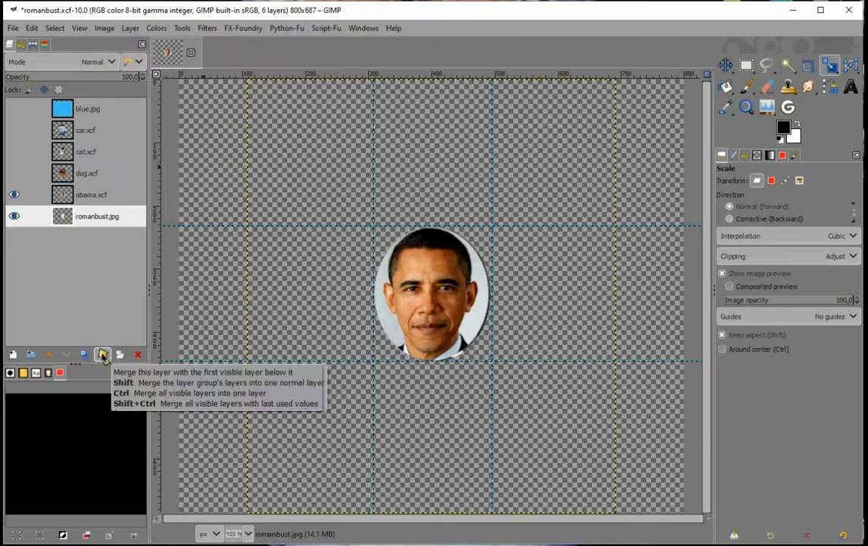
{"action": "left_click", "coordinate": [15, 194]}
{"action": "left_click", "coordinate": [14, 194]}
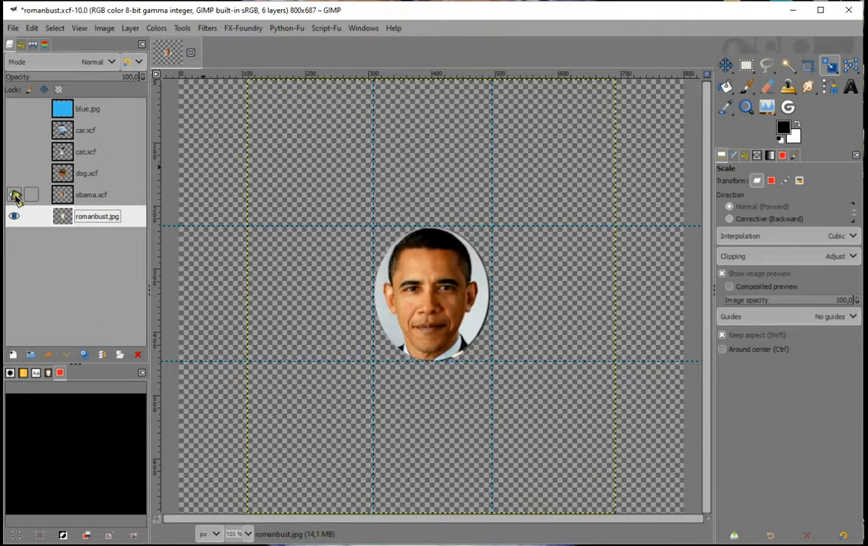
- Raise the obama layer above the dog, cat and car layers, directly below blue.jpg
{"action": "left_click", "coordinate": [101, 197]}
{"action": "left_click_drag", "start_coordinate": [101, 197], "coordinate": [44, 117]}
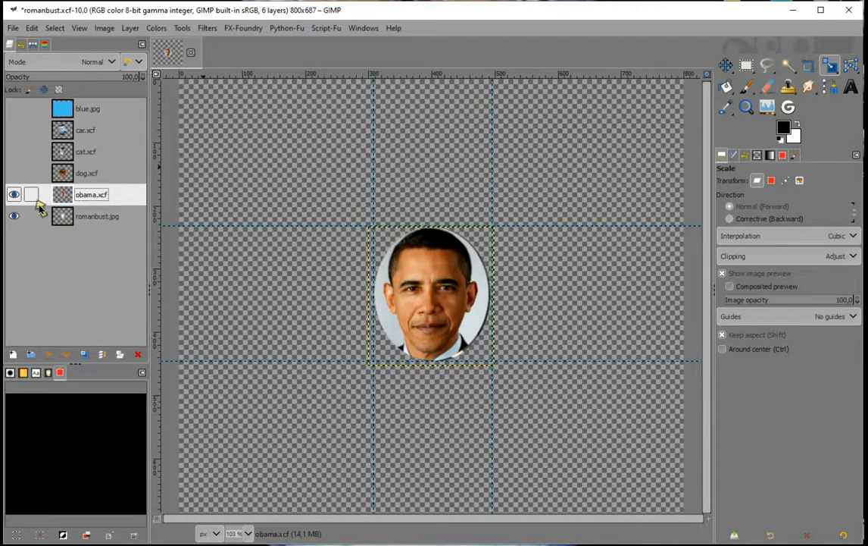
{"action": "left_click_drag", "start_coordinate": [93, 197], "coordinate": [15, 163]}
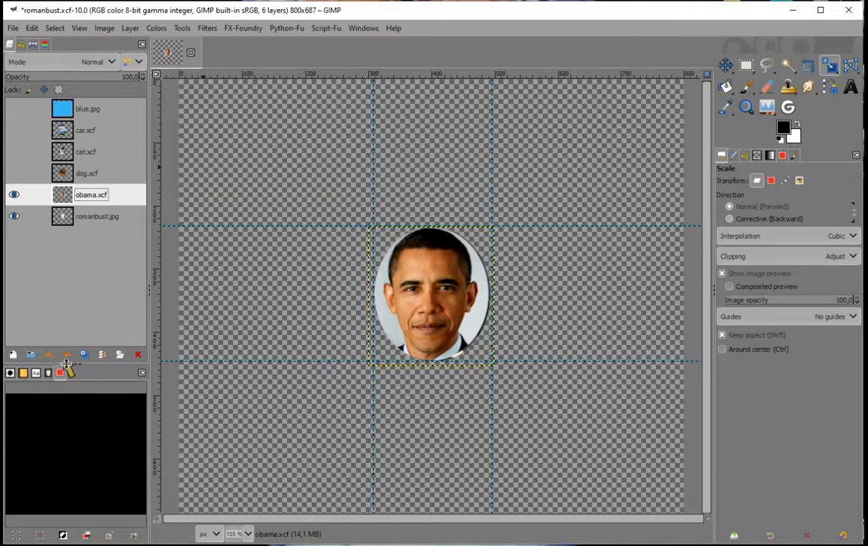
{"action": "left_click", "coordinate": [51, 354]}
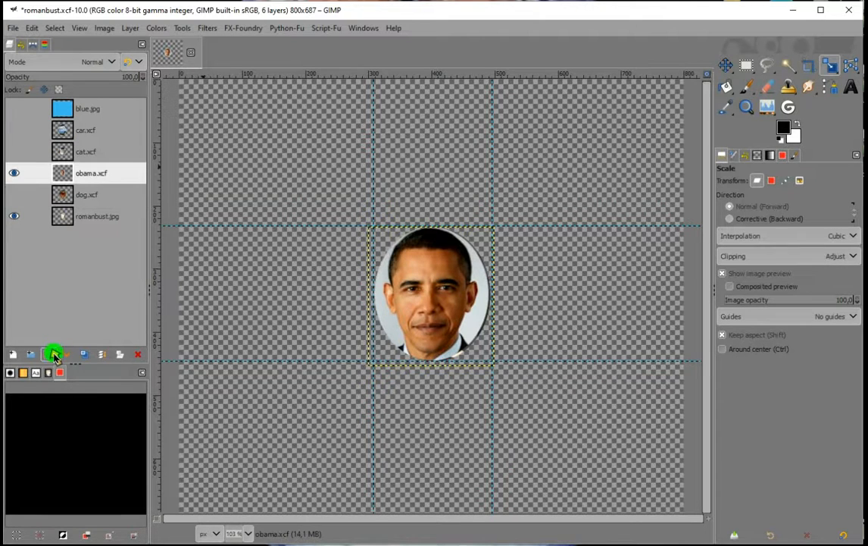
{"action": "left_click", "coordinate": [51, 354]}
{"action": "left_click", "coordinate": [52, 354]}
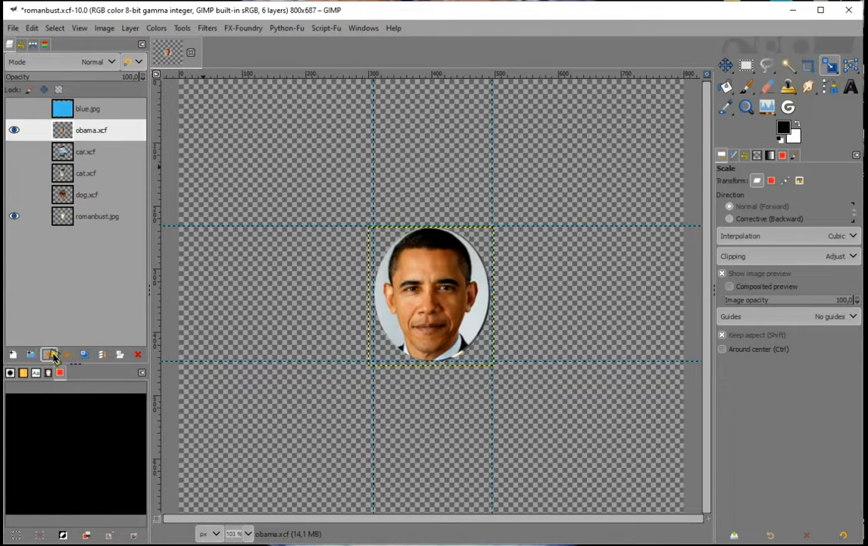
- Show the car layer and scale its cutout to 183 × 247 px, centred within the guides around the obama portrait
{"action": "left_click", "coordinate": [61, 157]}
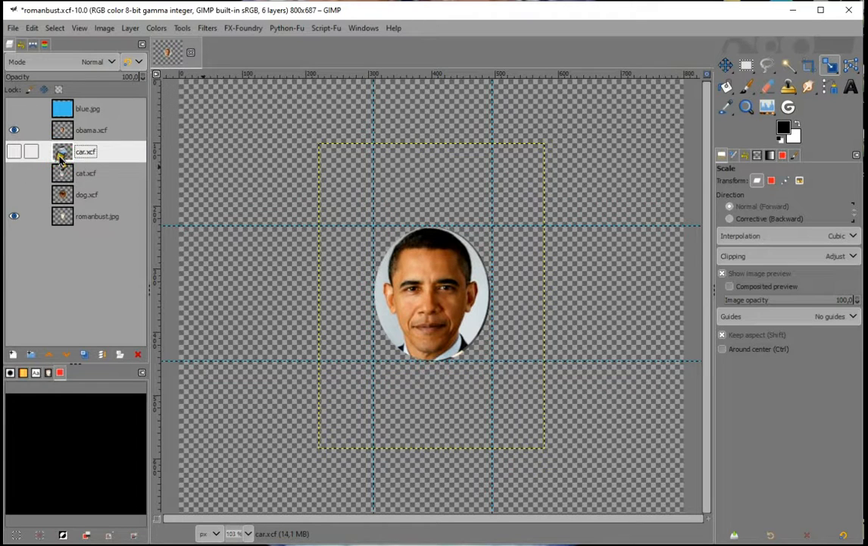
{"action": "left_click", "coordinate": [15, 151]}
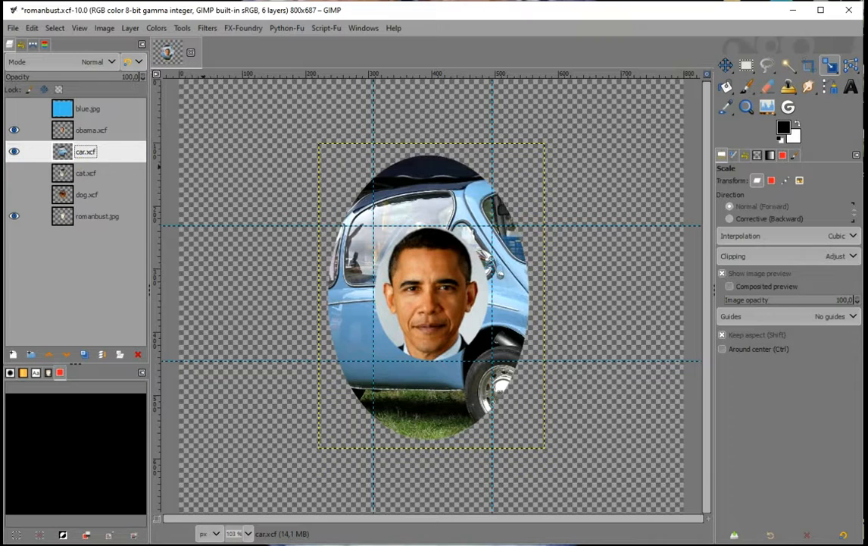
{"action": "left_click", "coordinate": [13, 216]}
{"action": "left_click", "coordinate": [539, 153]}
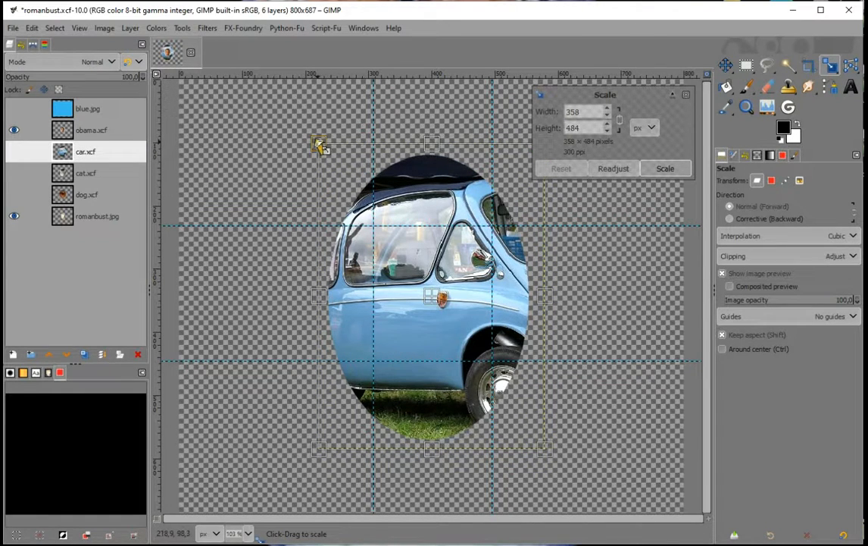
{"action": "left_click_drag", "start_coordinate": [319, 144], "coordinate": [384, 203]}
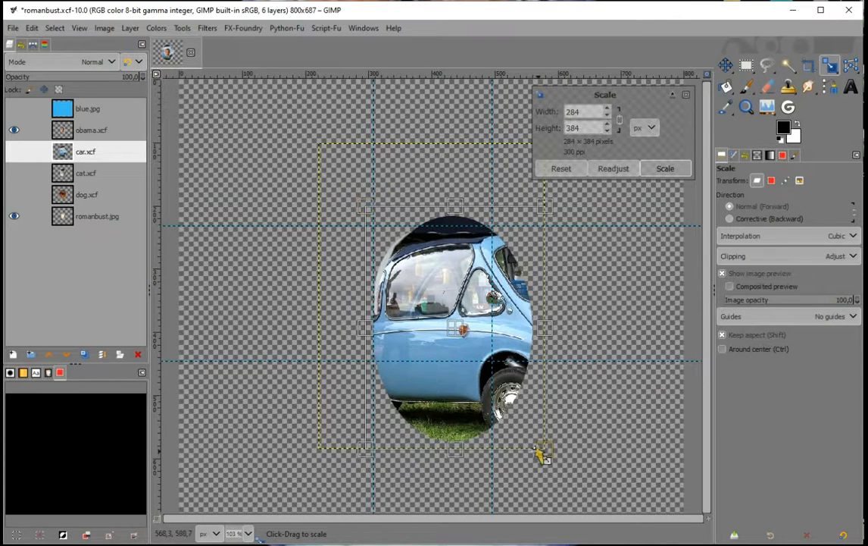
{"action": "left_click_drag", "start_coordinate": [544, 449], "coordinate": [522, 384]}
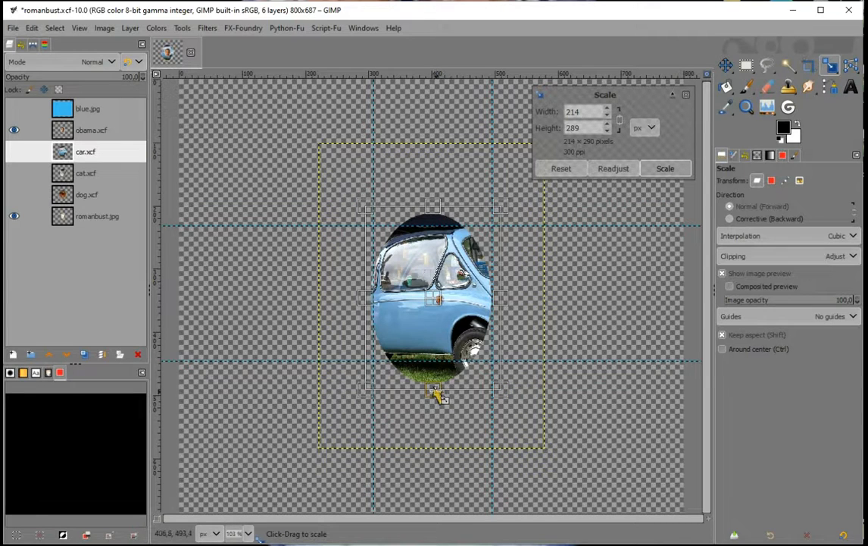
{"action": "left_click_drag", "start_coordinate": [437, 395], "coordinate": [438, 377]}
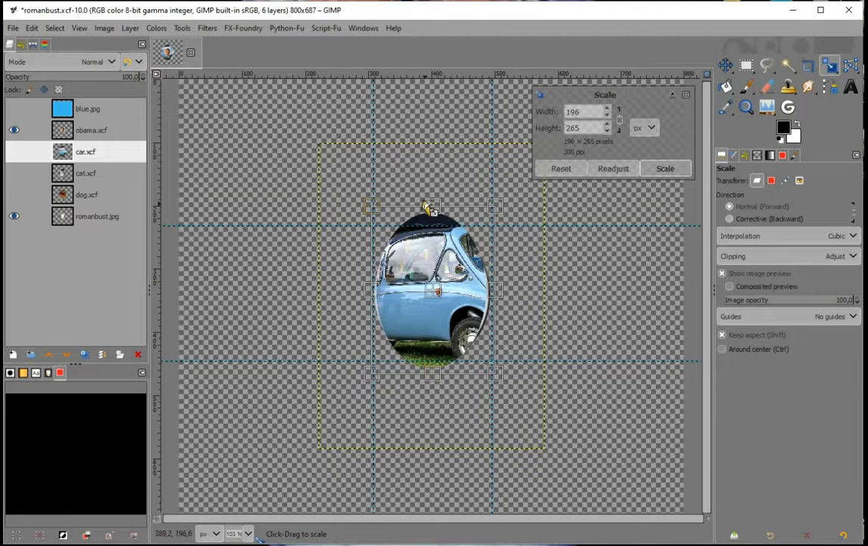
{"action": "left_click_drag", "start_coordinate": [432, 206], "coordinate": [425, 223]}
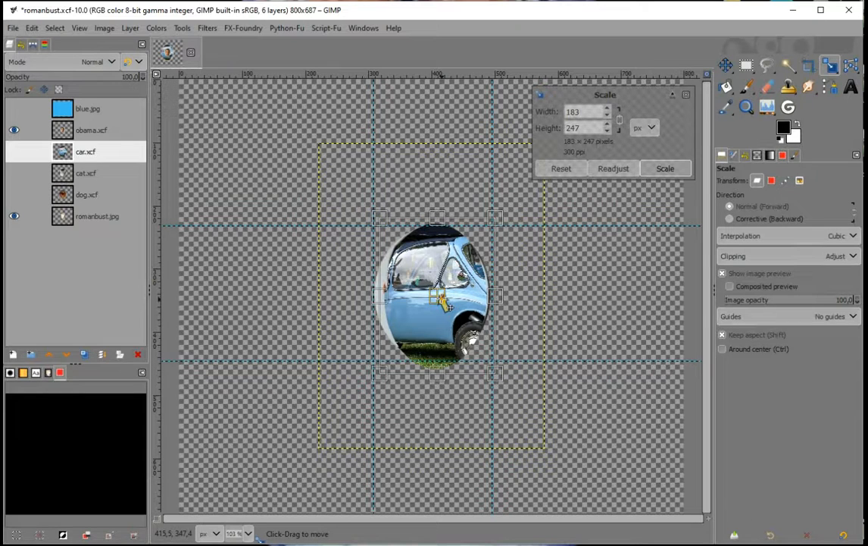
{"action": "left_click_drag", "start_coordinate": [440, 299], "coordinate": [435, 296]}
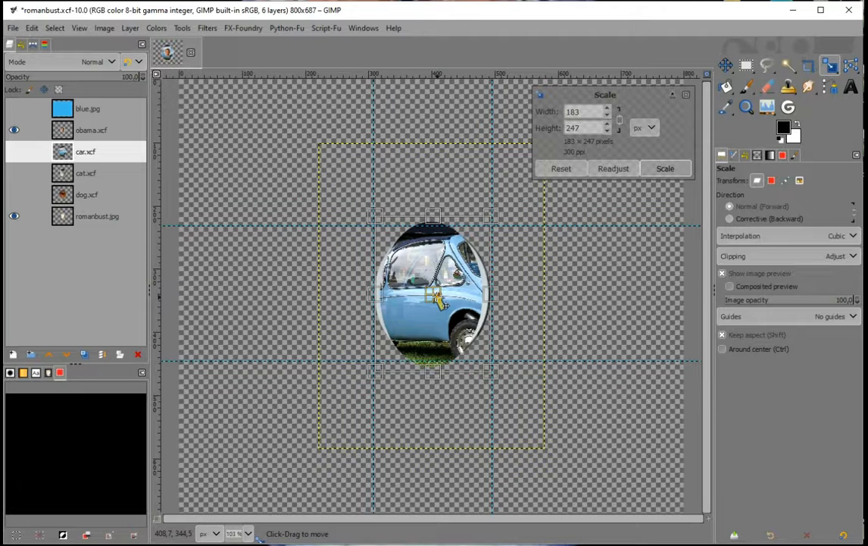
{"action": "left_click", "coordinate": [665, 169]}
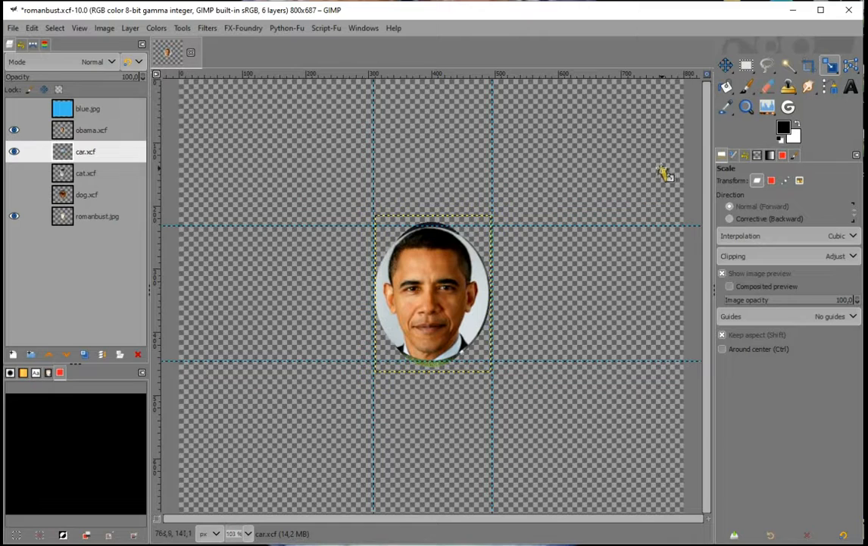
- Hide the car and romanbust layers, and show the cat layer as the active layer
{"action": "left_click", "coordinate": [14, 152]}
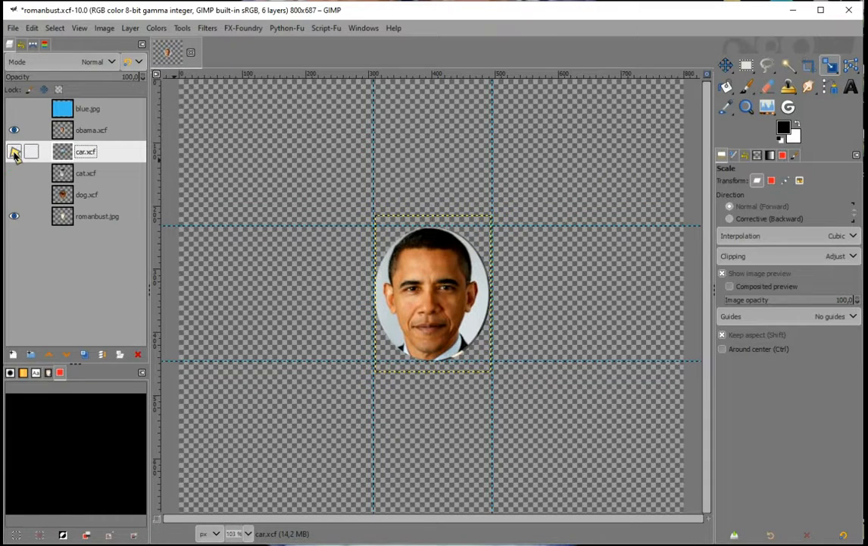
{"action": "left_click", "coordinate": [14, 172]}
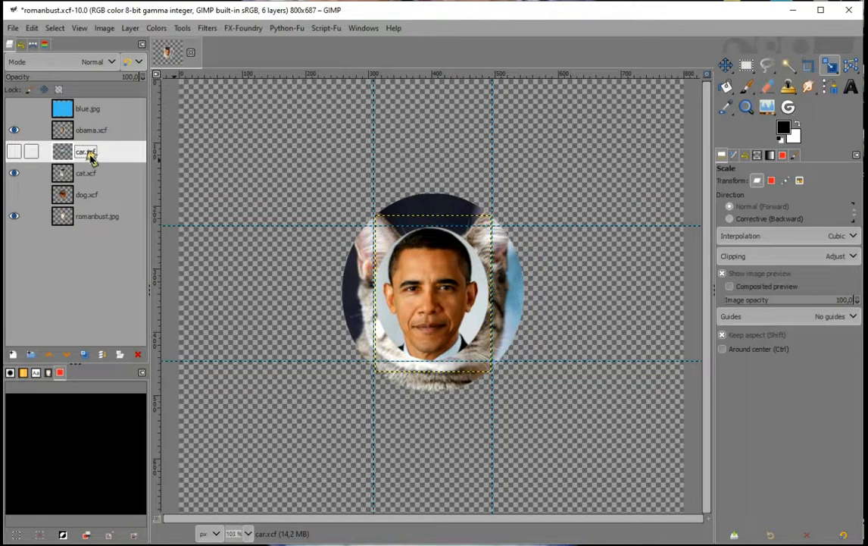
{"action": "left_click", "coordinate": [92, 172]}
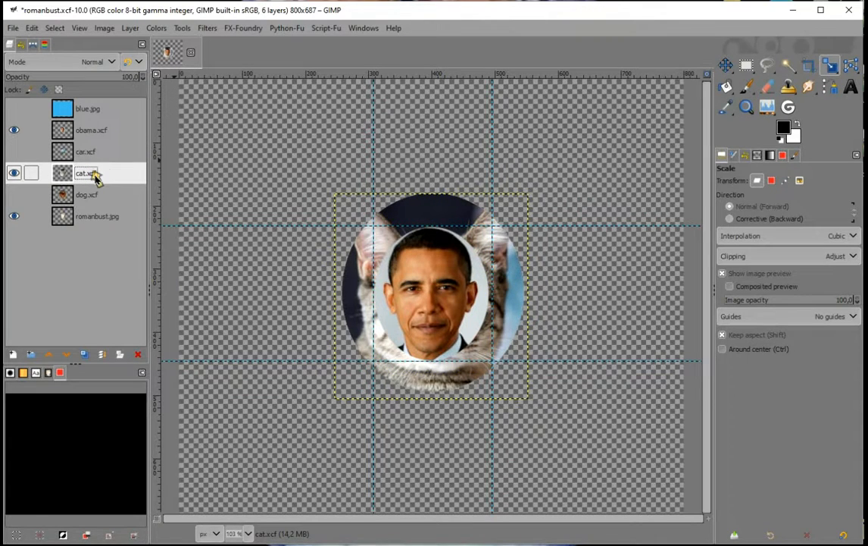
{"action": "left_click", "coordinate": [14, 215]}
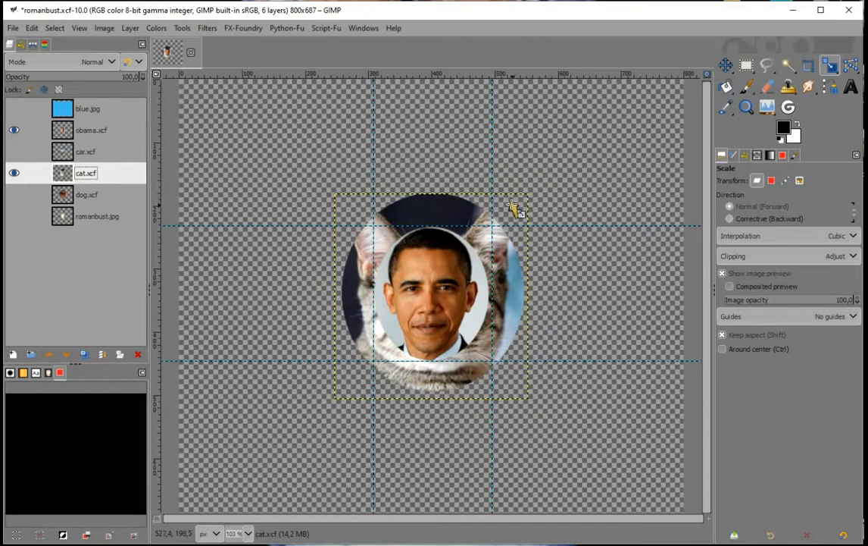
- Scale the cat cutout to about 212 × 224 px between the guides and briefly compare it with the obama portrait
{"action": "left_click", "coordinate": [344, 205]}
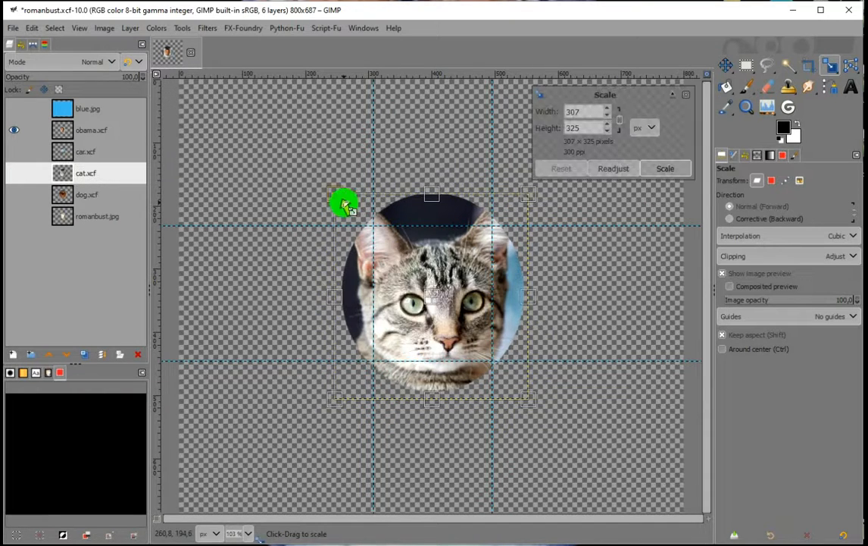
{"action": "left_click_drag", "start_coordinate": [335, 196], "coordinate": [364, 225]}
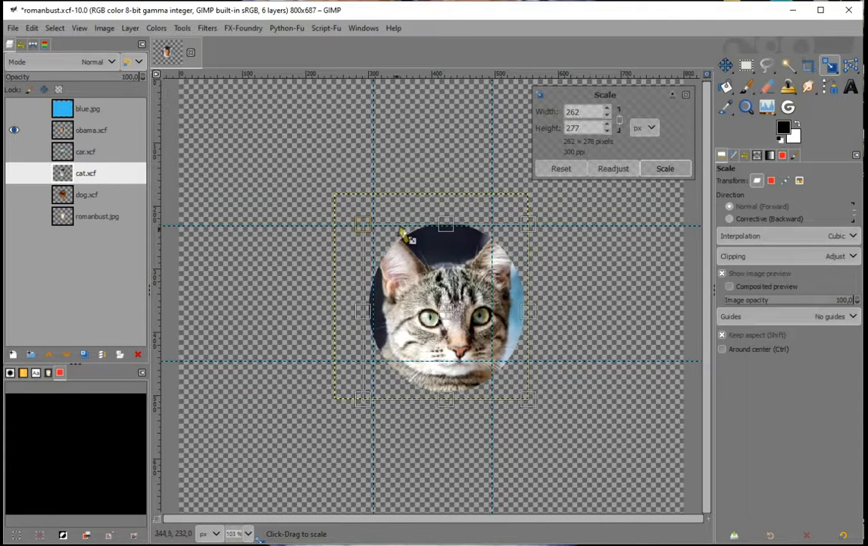
{"action": "left_click_drag", "start_coordinate": [528, 401], "coordinate": [498, 371]}
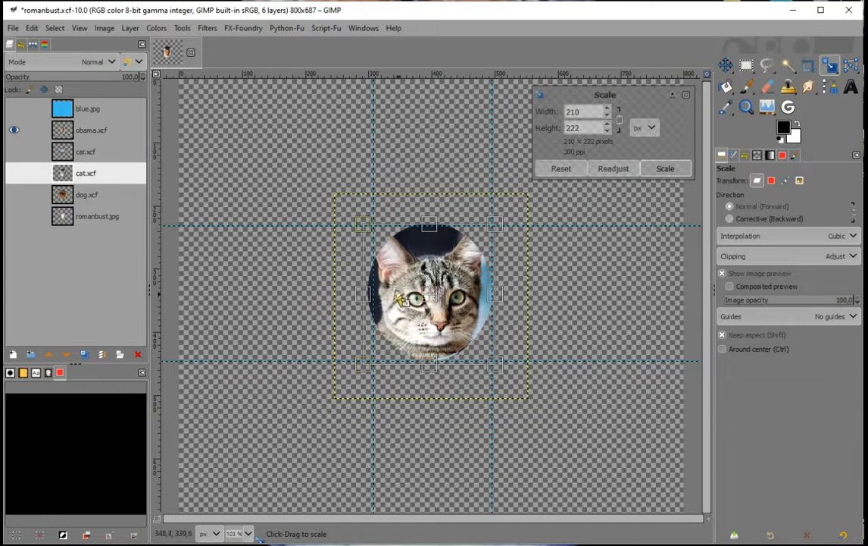
{"action": "left_click_drag", "start_coordinate": [361, 293], "coordinate": [368, 294]}
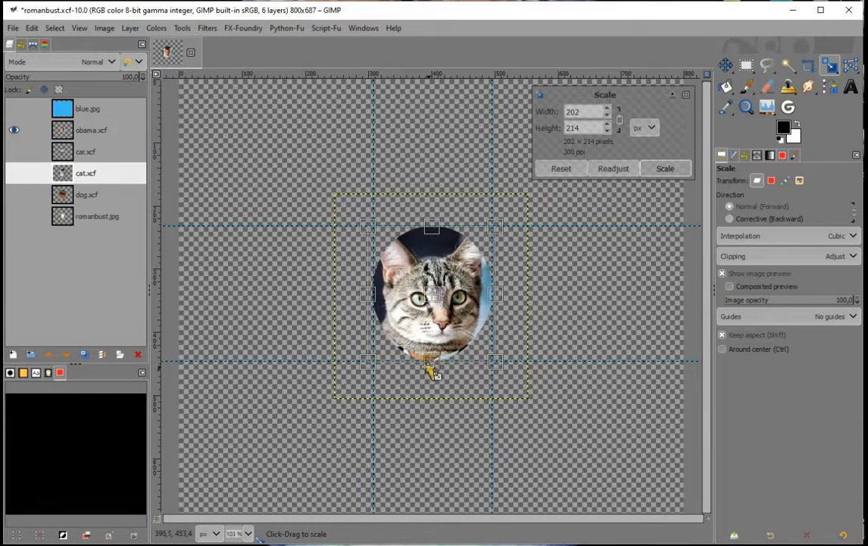
{"action": "left_click_drag", "start_coordinate": [425, 359], "coordinate": [431, 372]}
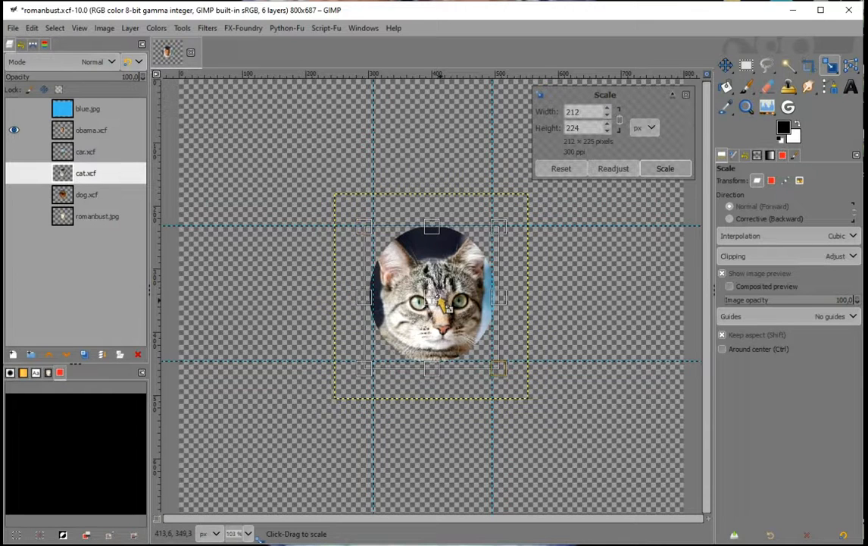
{"action": "left_click_drag", "start_coordinate": [435, 297], "coordinate": [433, 302]}
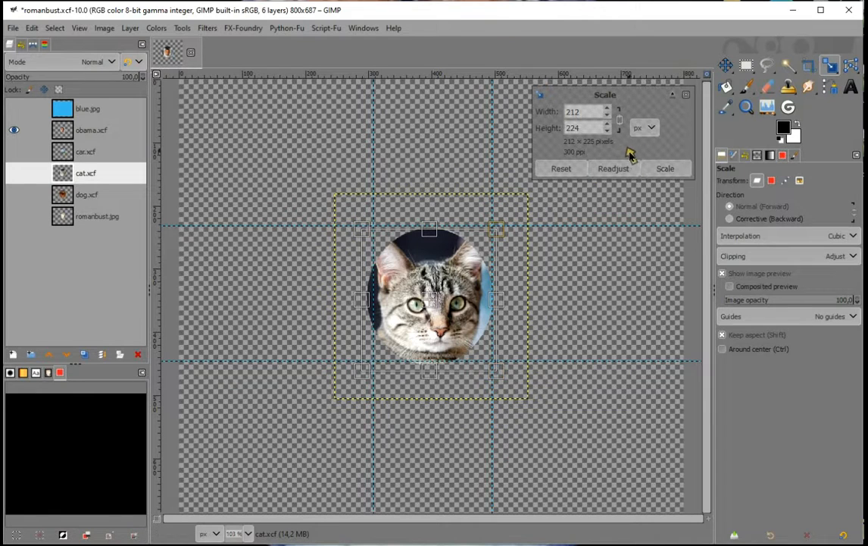
{"action": "left_click", "coordinate": [663, 169]}
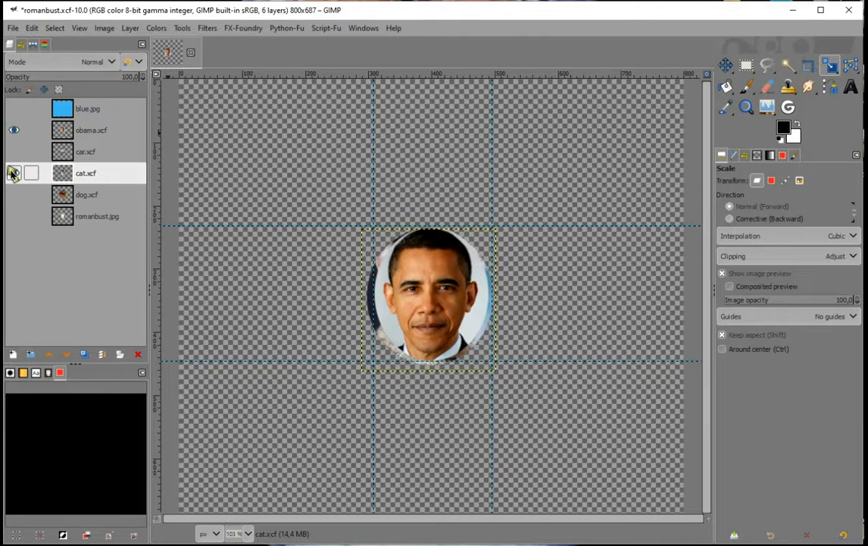
{"action": "left_click", "coordinate": [16, 130]}
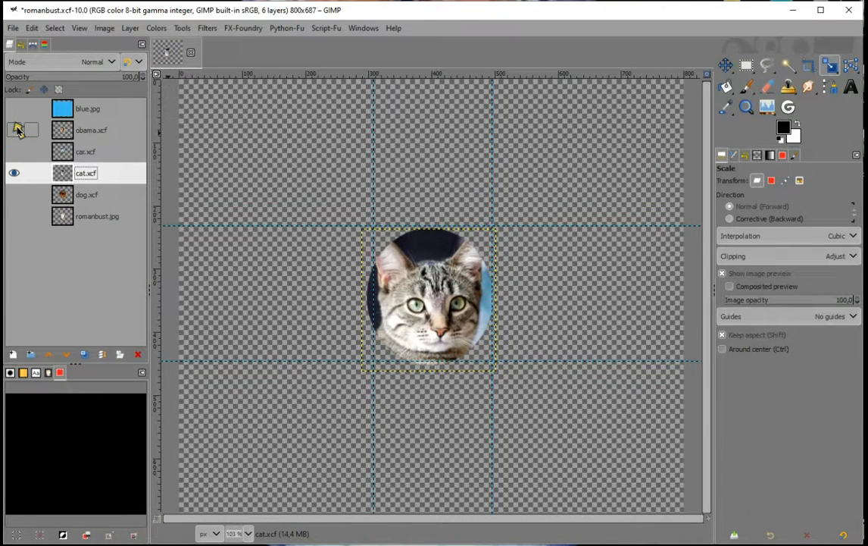
{"action": "left_click", "coordinate": [16, 131]}
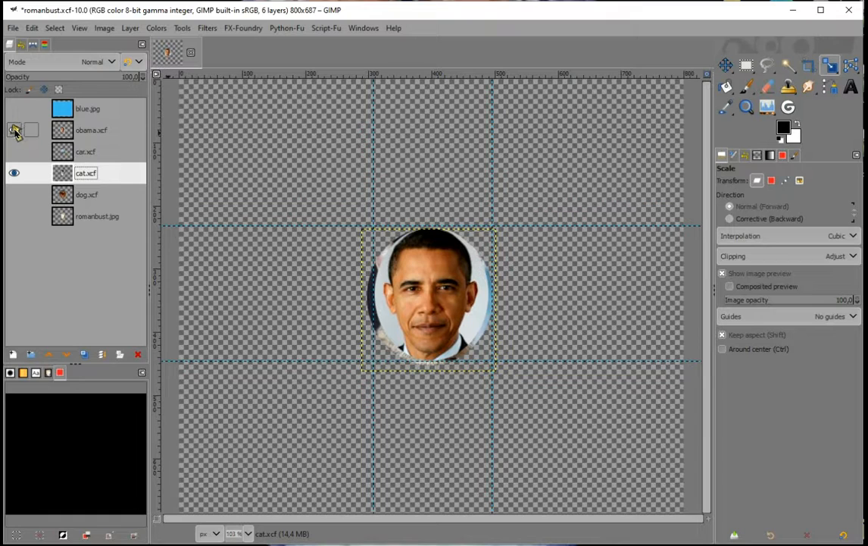
- Hide the cat layer and show the dog layer as the active layer
{"action": "left_click", "coordinate": [13, 194]}
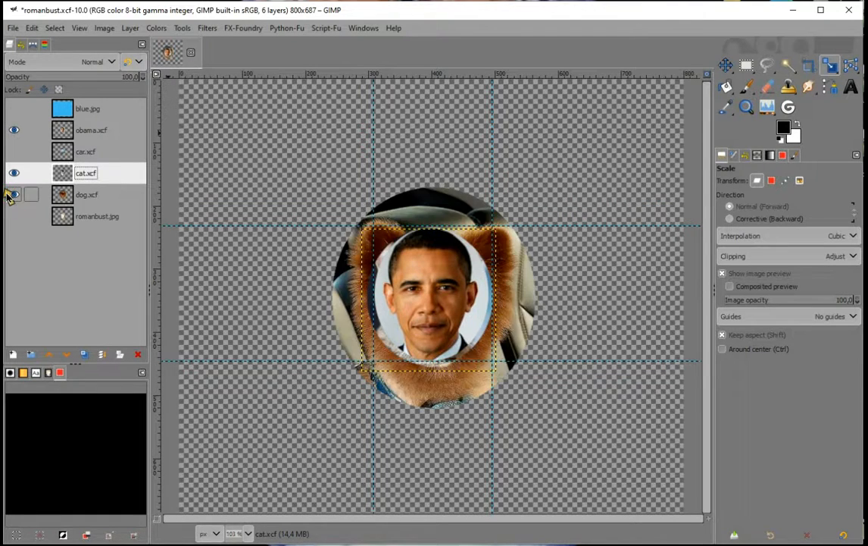
{"action": "left_click", "coordinate": [13, 174]}
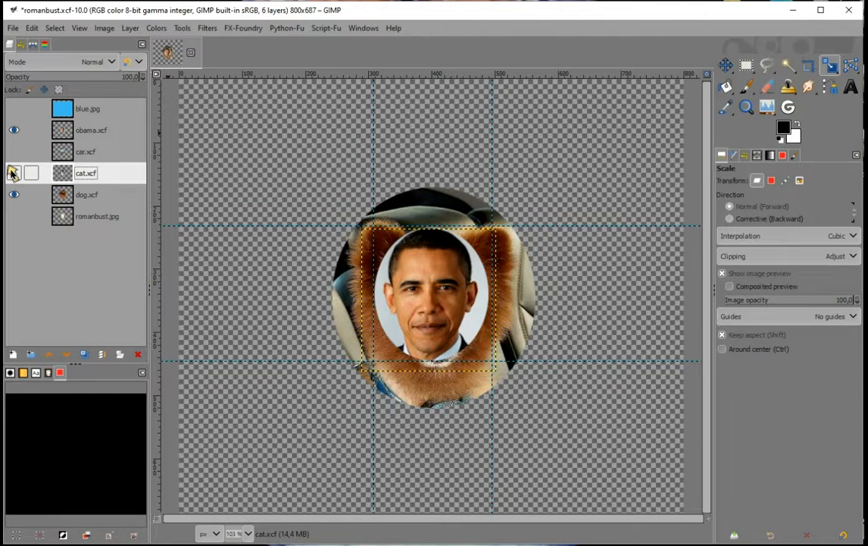
{"action": "left_click", "coordinate": [99, 195]}
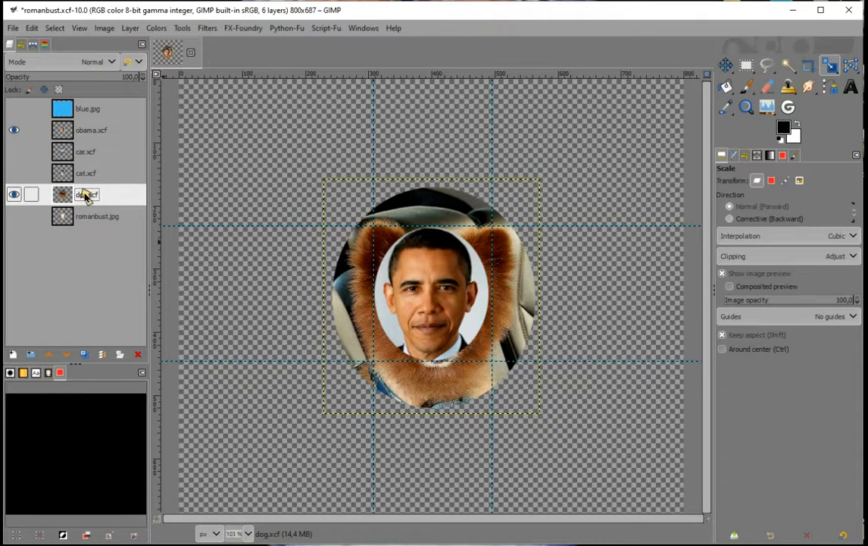
- Scale the dog cutout to 198 × 215 px within the guides and briefly compare it with the obama portrait
{"action": "left_click", "coordinate": [339, 199]}
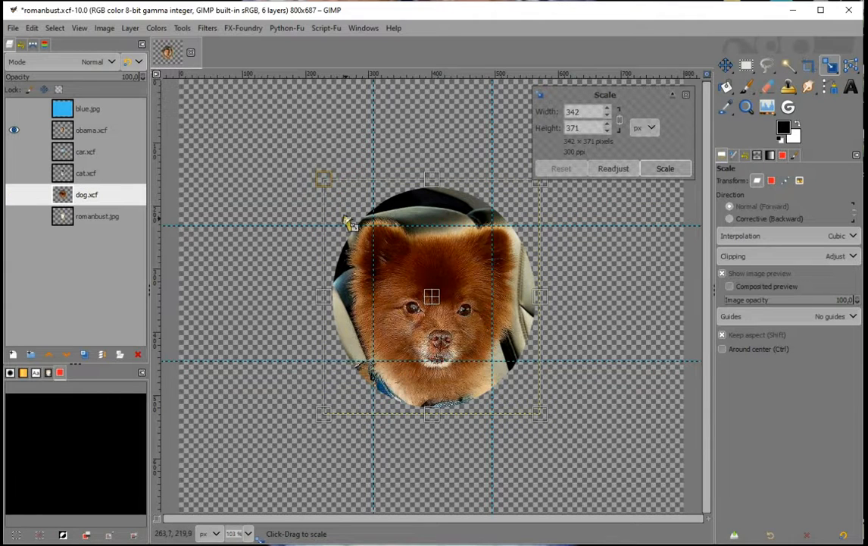
{"action": "left_click", "coordinate": [434, 178]}
{"action": "left_click_drag", "start_coordinate": [434, 178], "coordinate": [437, 220]}
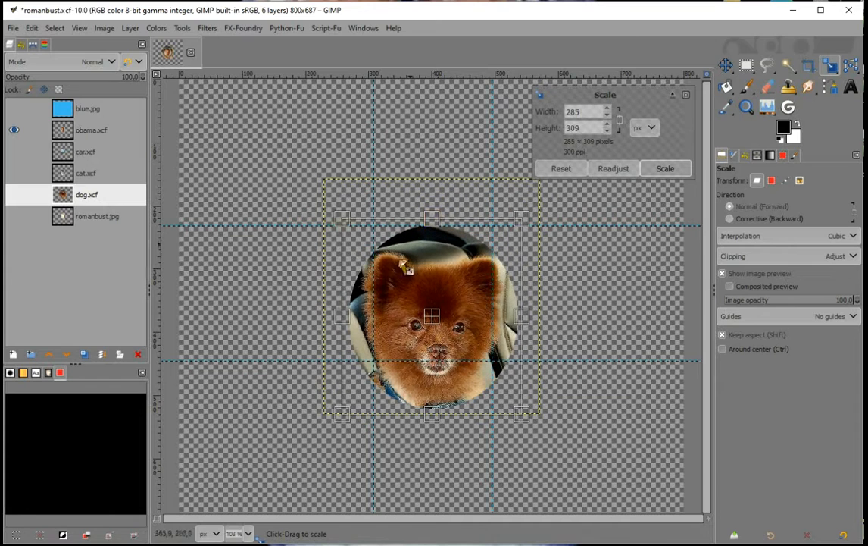
{"action": "left_click_drag", "start_coordinate": [432, 417], "coordinate": [427, 366]}
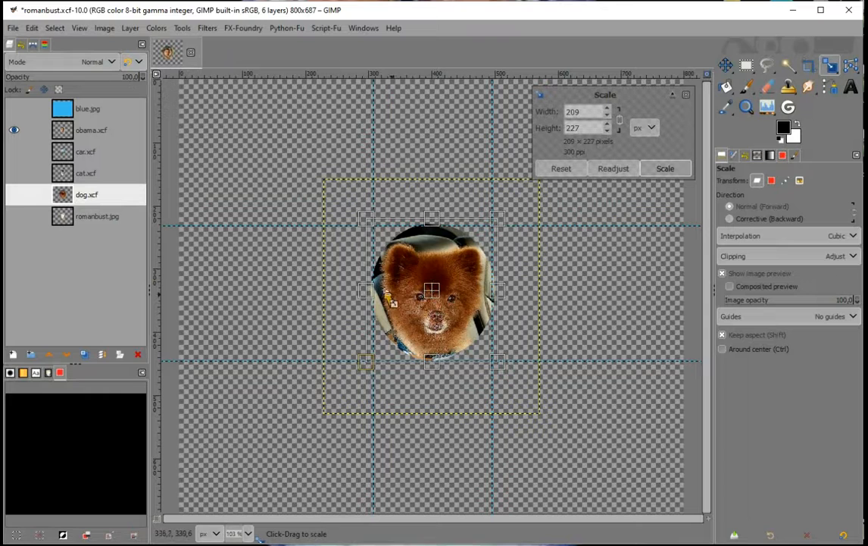
{"action": "left_click_drag", "start_coordinate": [368, 291], "coordinate": [375, 294]}
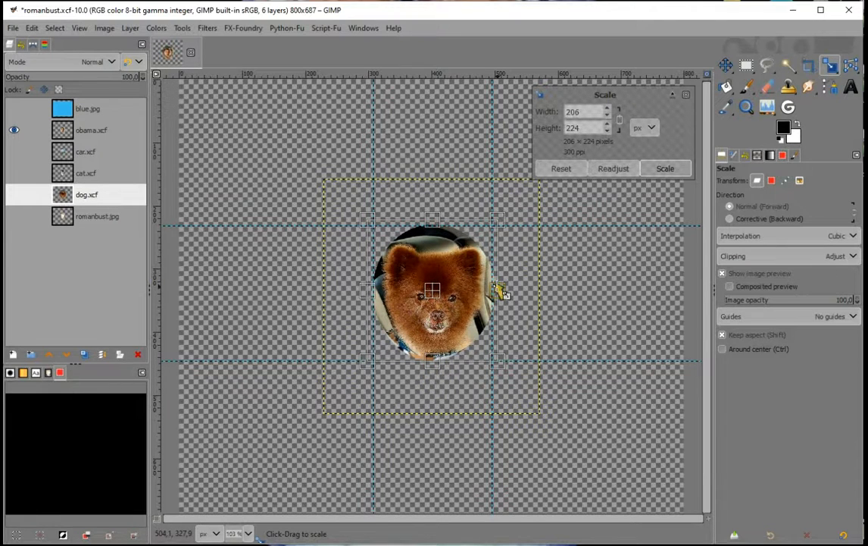
{"action": "left_click_drag", "start_coordinate": [499, 286], "coordinate": [473, 289]}
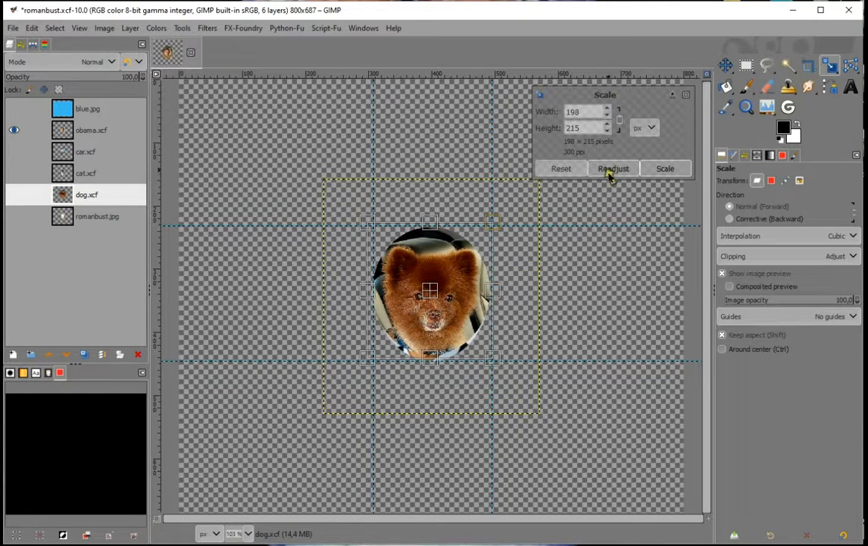
{"action": "left_click", "coordinate": [664, 179]}
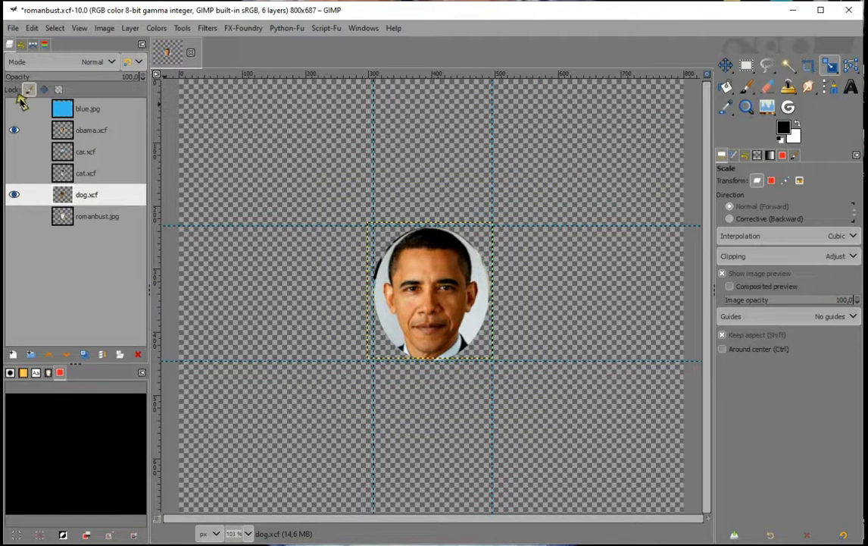
{"action": "left_click", "coordinate": [14, 130]}
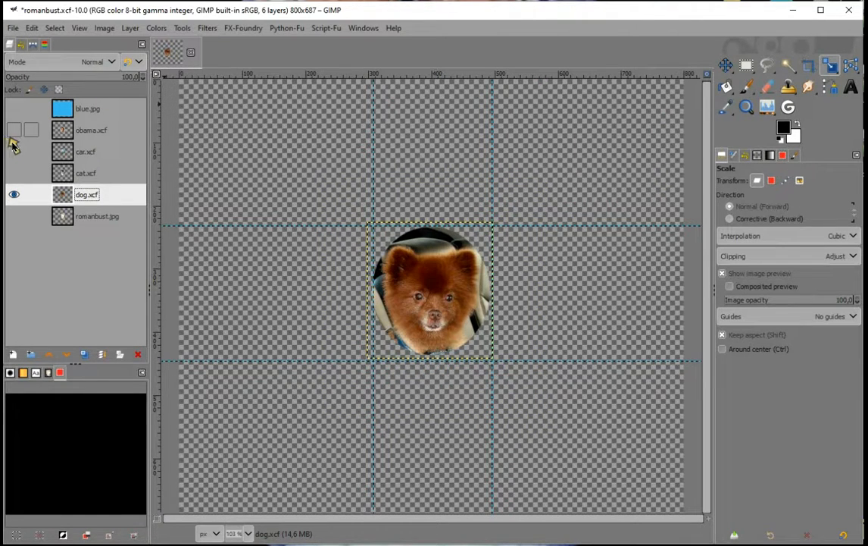
{"action": "left_click", "coordinate": [14, 130]}
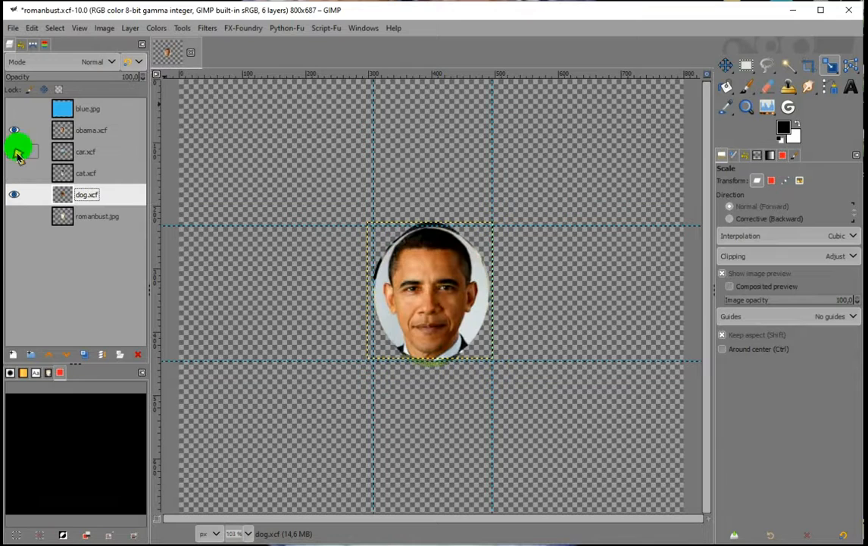
- Show the car, cat and romanbust layers again alongside the obama and dog layers
{"action": "left_click", "coordinate": [15, 151]}
{"action": "left_click", "coordinate": [15, 173]}
{"action": "left_click", "coordinate": [15, 215]}
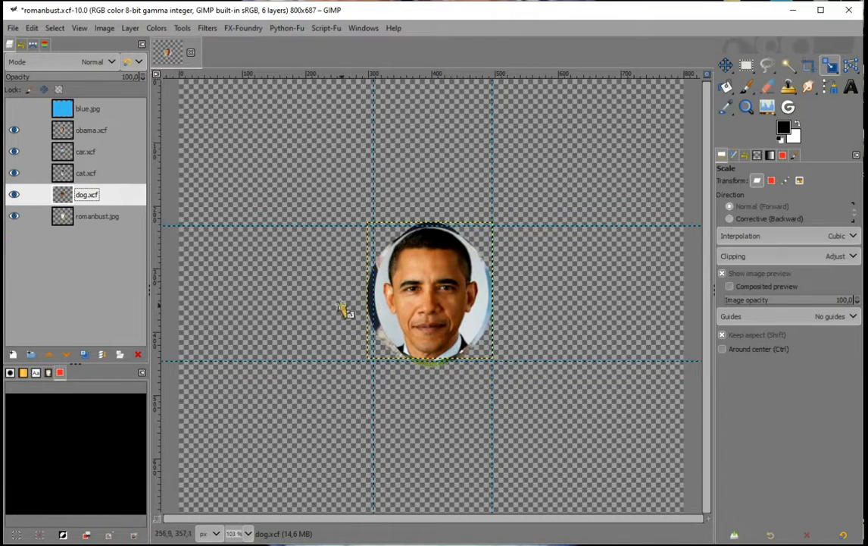
- Lower the blue.jpg layer to the bottom of the layer stack and briefly preview it behind the cutouts
{"action": "left_click", "coordinate": [59, 109]}
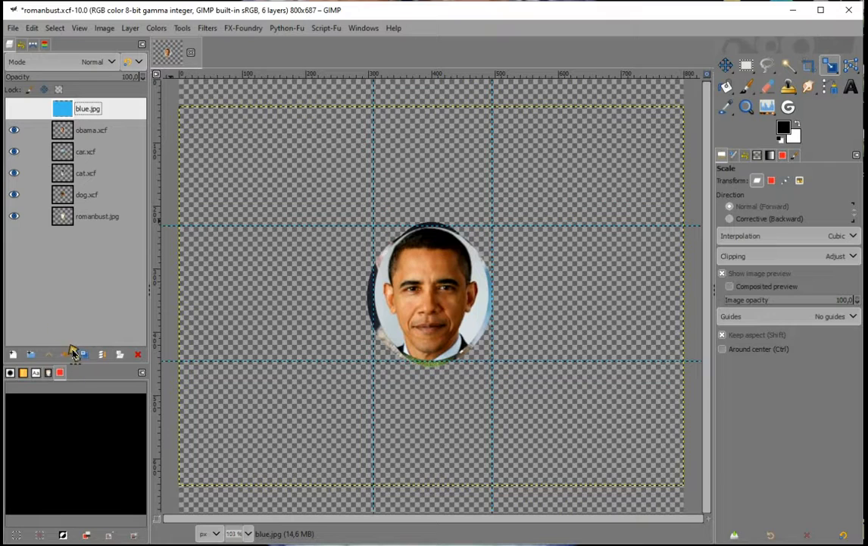
{"action": "left_click", "coordinate": [68, 354]}
{"action": "left_click", "coordinate": [68, 354]}
{"action": "left_click", "coordinate": [68, 353]}
{"action": "left_click", "coordinate": [69, 354]}
{"action": "left_click", "coordinate": [69, 354]}
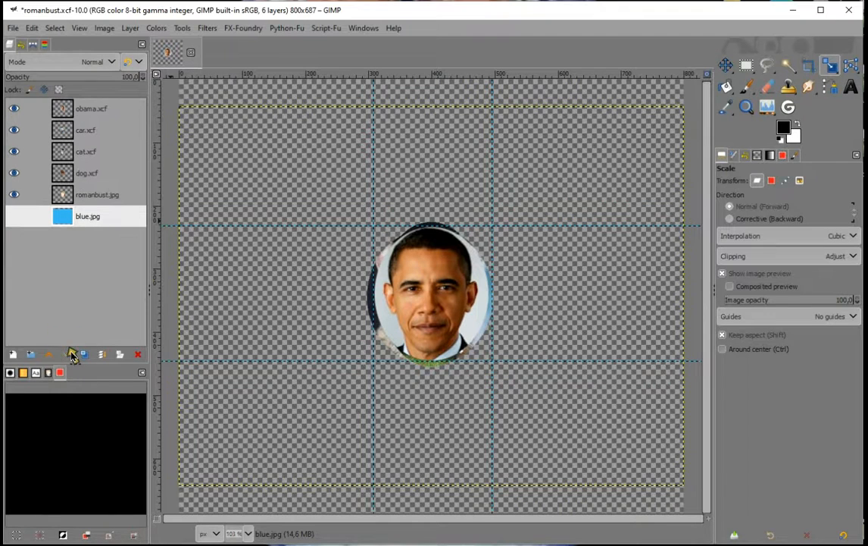
{"action": "left_click", "coordinate": [15, 212]}
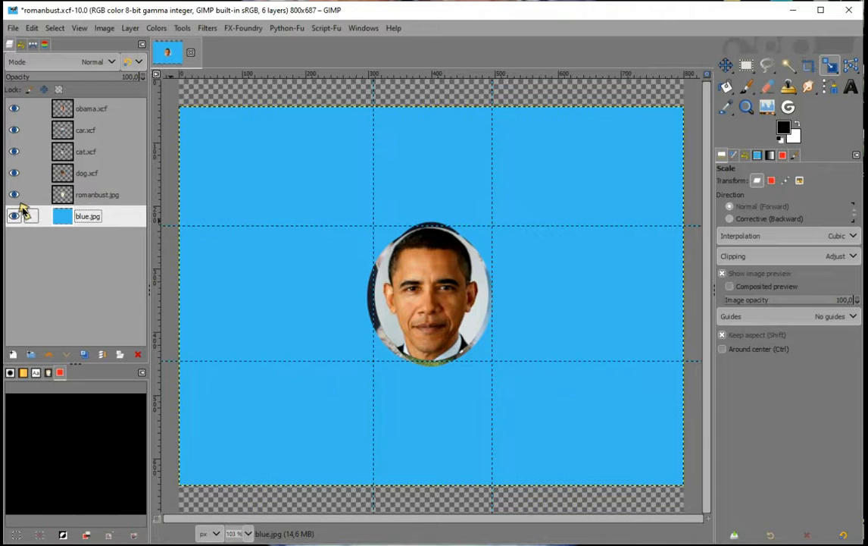
{"action": "left_click", "coordinate": [12, 216]}
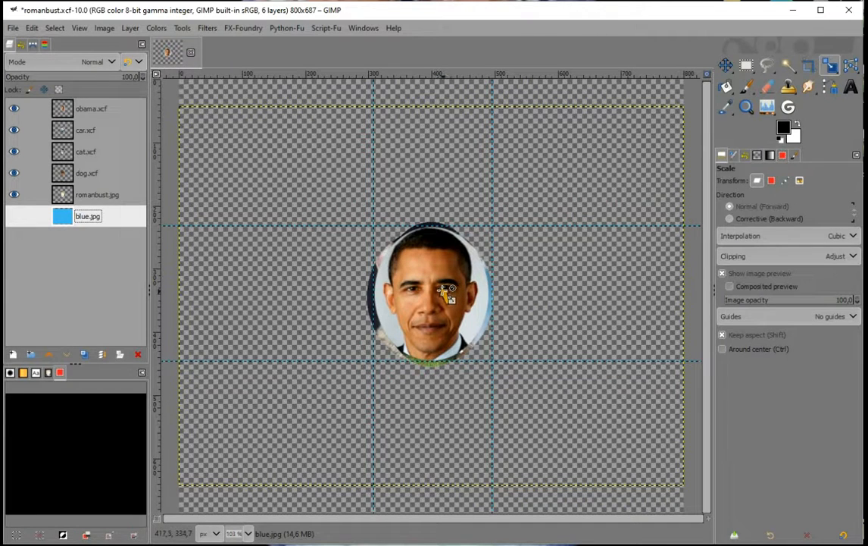
- Hide the obama layer and move the car cutout into the upper-left cell formed by the guides
{"action": "left_click", "coordinate": [97, 108]}
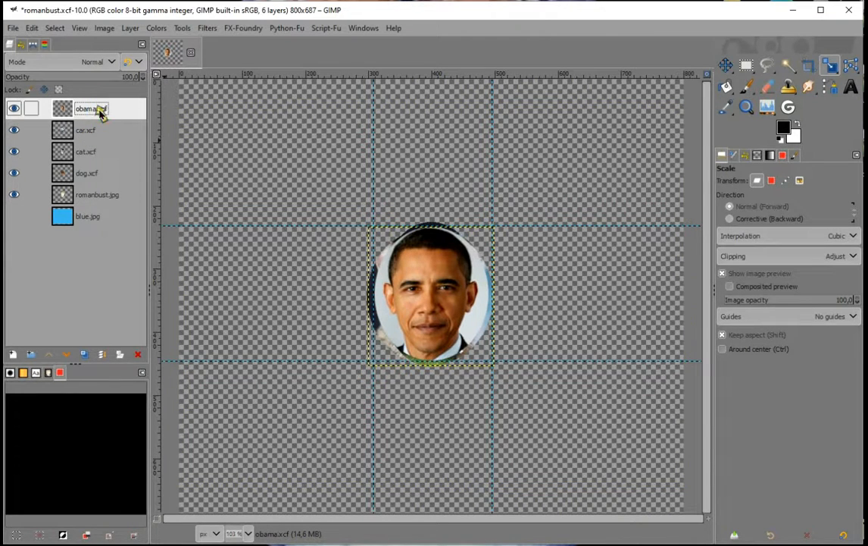
{"action": "left_click", "coordinate": [89, 132]}
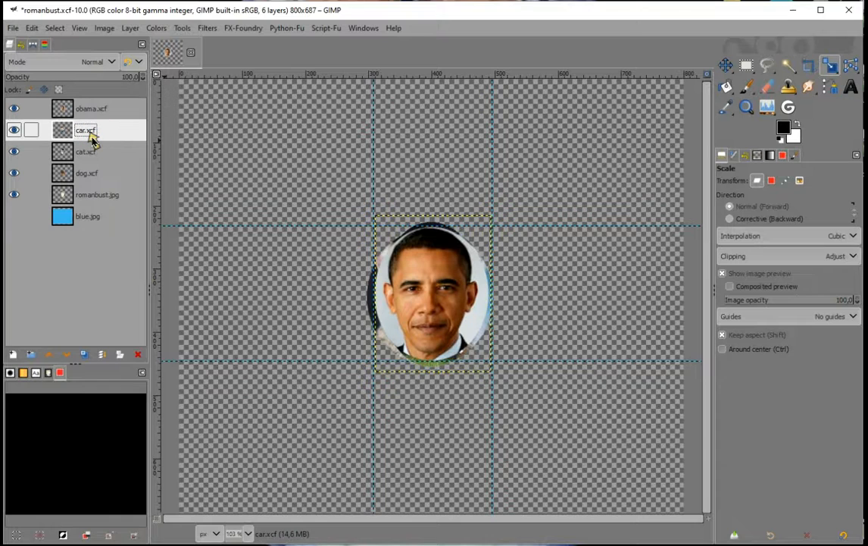
{"action": "left_click", "coordinate": [13, 110]}
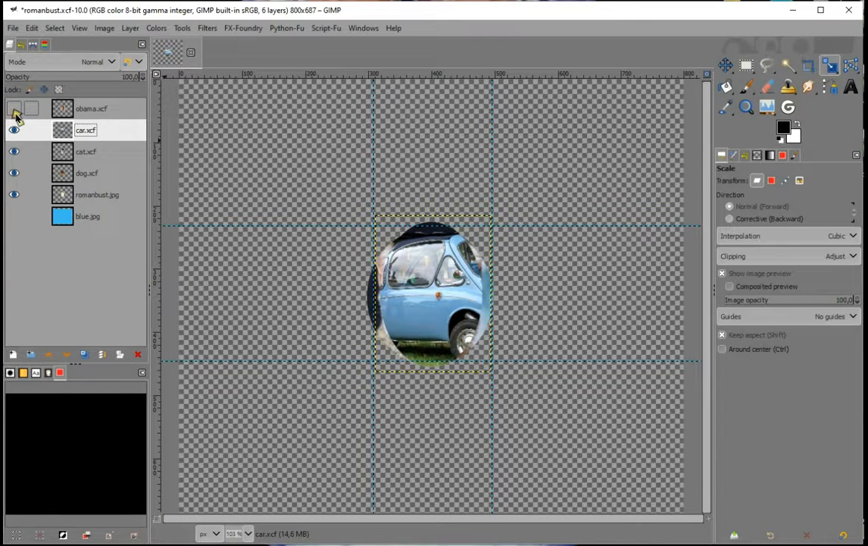
{"action": "right_click", "coordinate": [725, 69]}
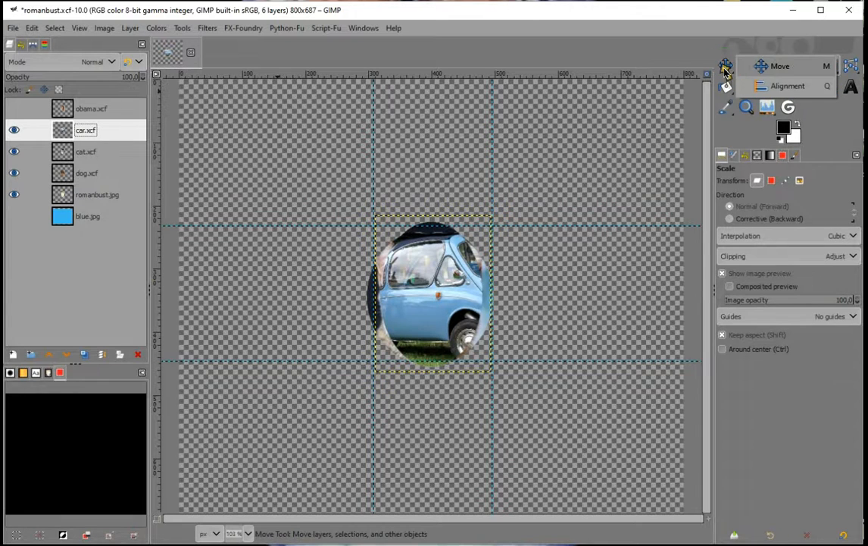
{"action": "left_click", "coordinate": [780, 68]}
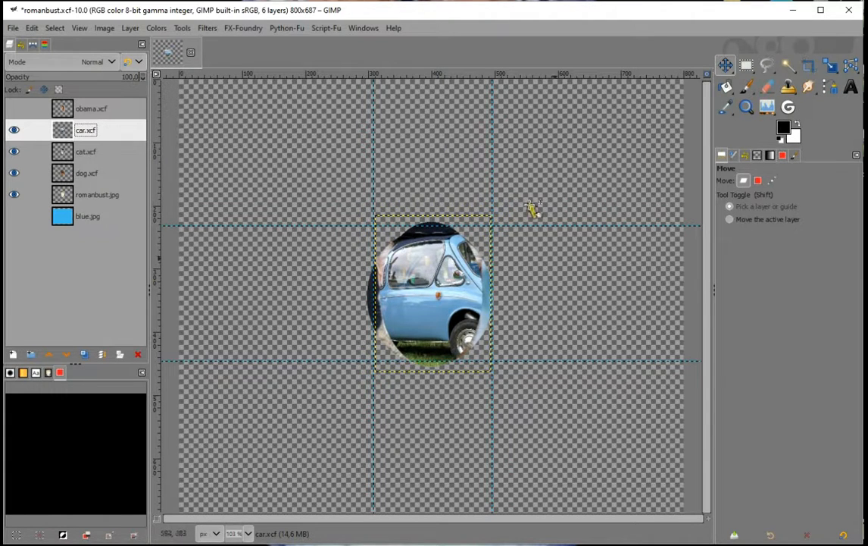
{"action": "left_click", "coordinate": [436, 304]}
{"action": "left_click_drag", "start_coordinate": [436, 304], "coordinate": [295, 163]}
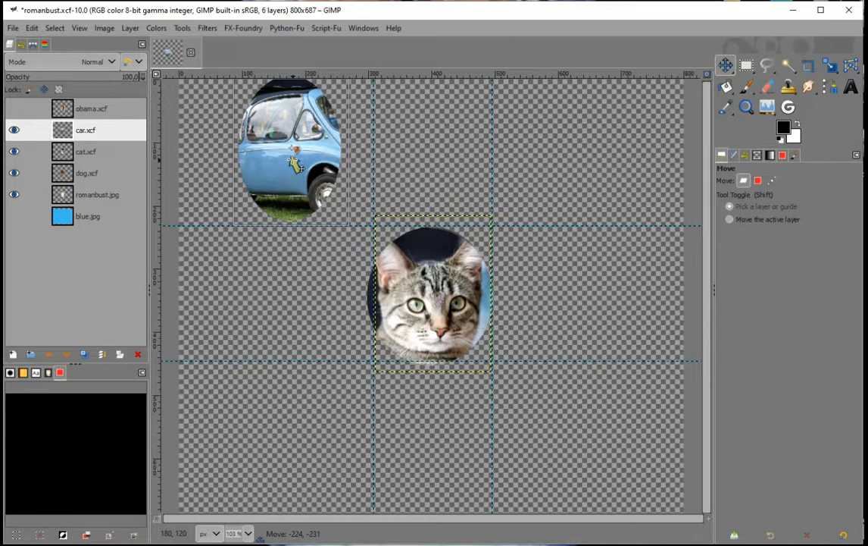
{"action": "left_click_drag", "start_coordinate": [295, 163], "coordinate": [297, 167]}
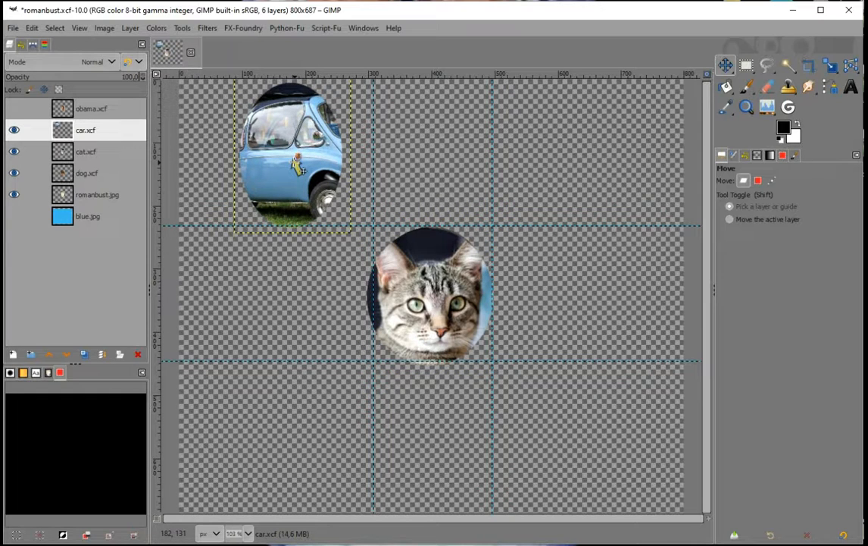
{"action": "left_click_drag", "start_coordinate": [297, 167], "coordinate": [317, 171]}
{"action": "left_click", "coordinate": [310, 166]}
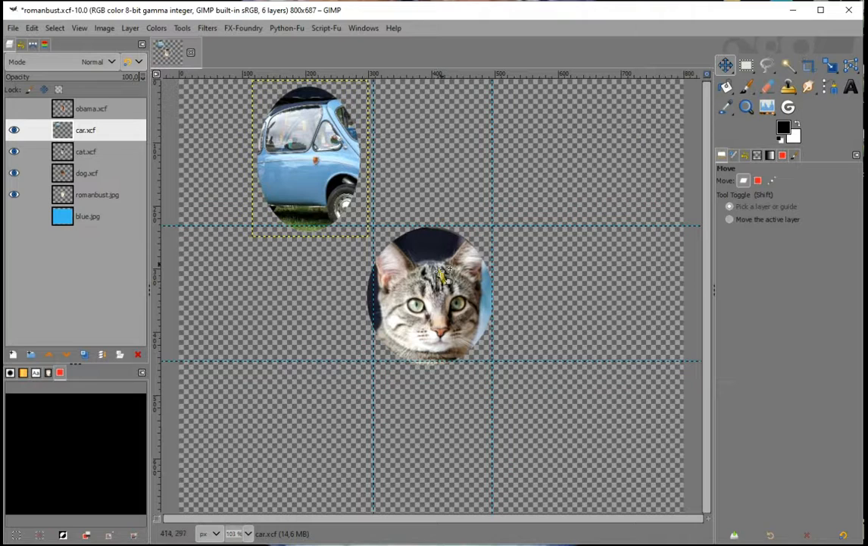
- Spread the remaining cutouts over the canvas corners: cat at lower left, dog at lower right, Roman bust at upper right
{"action": "left_click_drag", "start_coordinate": [436, 300], "coordinate": [291, 428]}
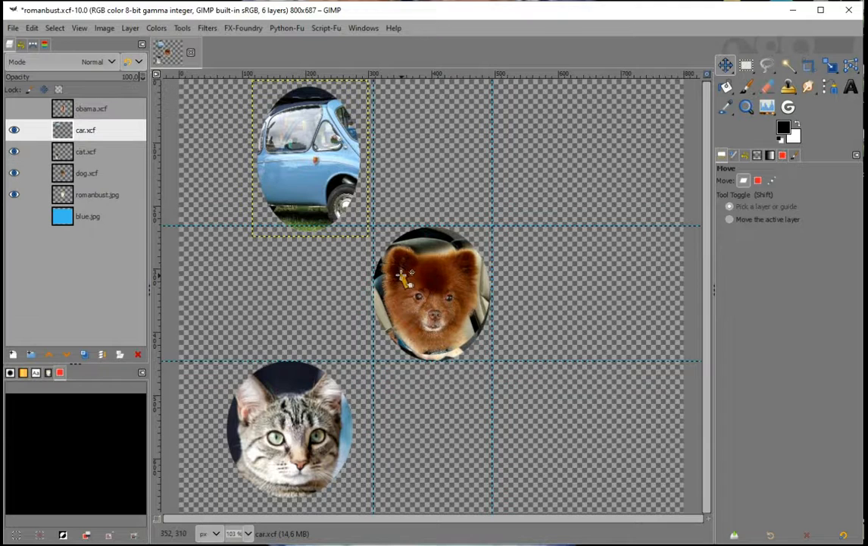
{"action": "left_click_drag", "start_coordinate": [404, 281], "coordinate": [554, 411]}
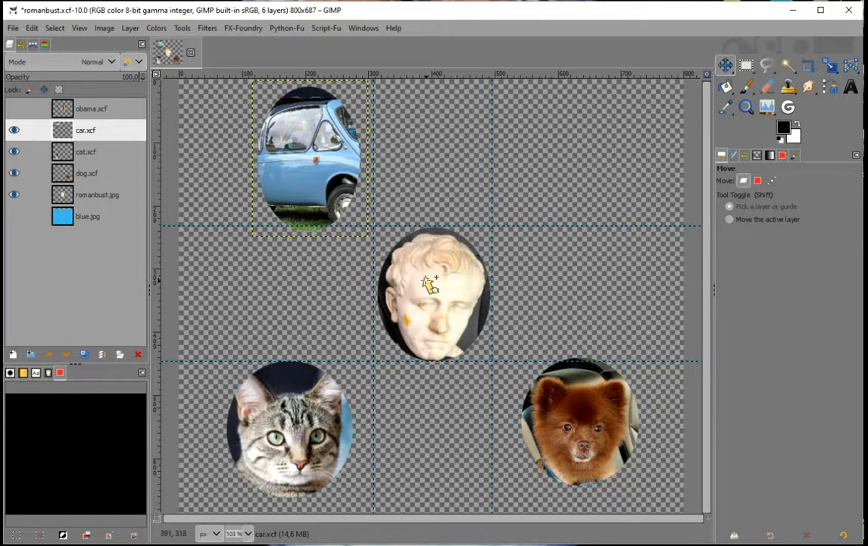
{"action": "left_click_drag", "start_coordinate": [429, 284], "coordinate": [600, 129]}
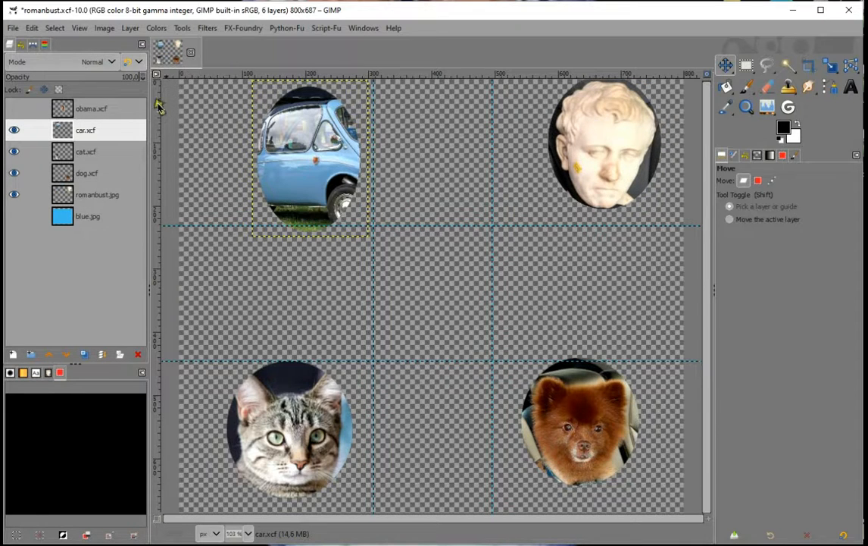
- Show the obama layer again and shift the cat, dog and Roman bust cutouts inward toward the vertical guides
{"action": "left_click", "coordinate": [14, 110]}
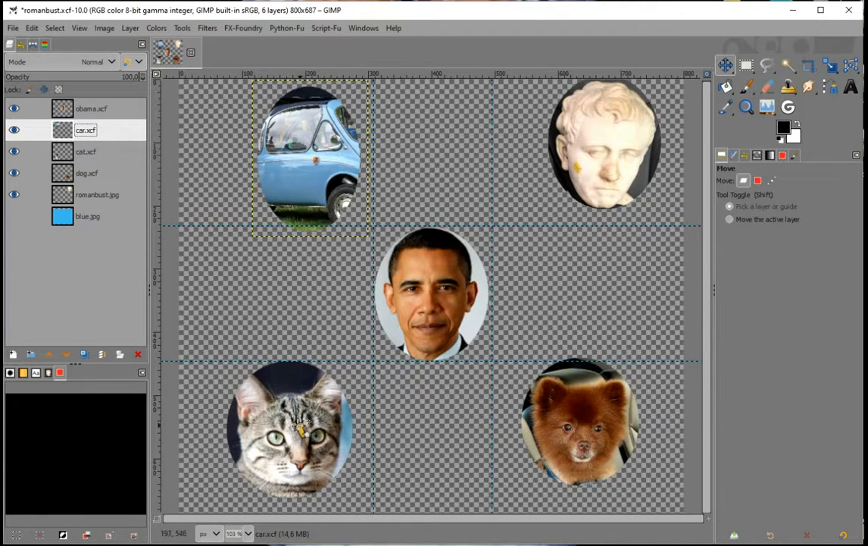
{"action": "left_click", "coordinate": [297, 419]}
{"action": "left_click_drag", "start_coordinate": [296, 420], "coordinate": [315, 416]}
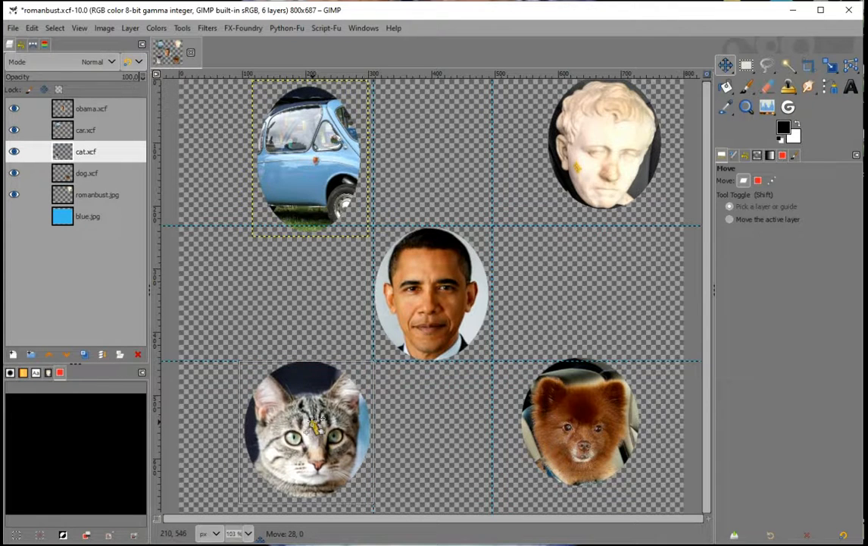
{"action": "key", "text": "Page_Up"}
{"action": "left_click_drag", "start_coordinate": [594, 413], "coordinate": [566, 425]}
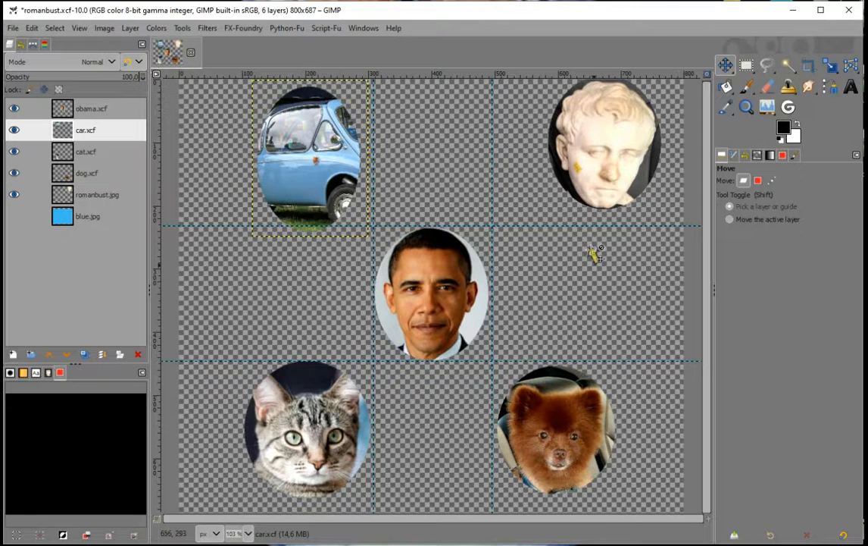
{"action": "left_click_drag", "start_coordinate": [595, 119], "coordinate": [539, 133]}
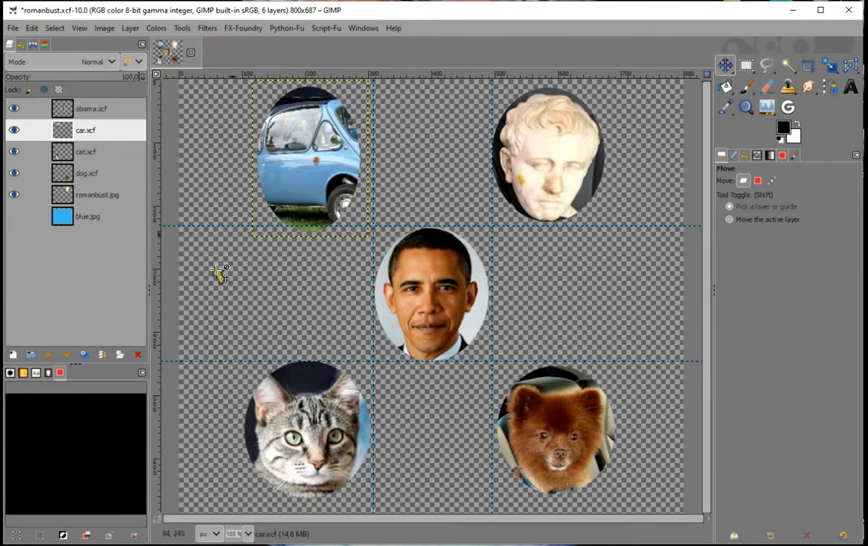
{"action": "left_click", "coordinate": [331, 446]}
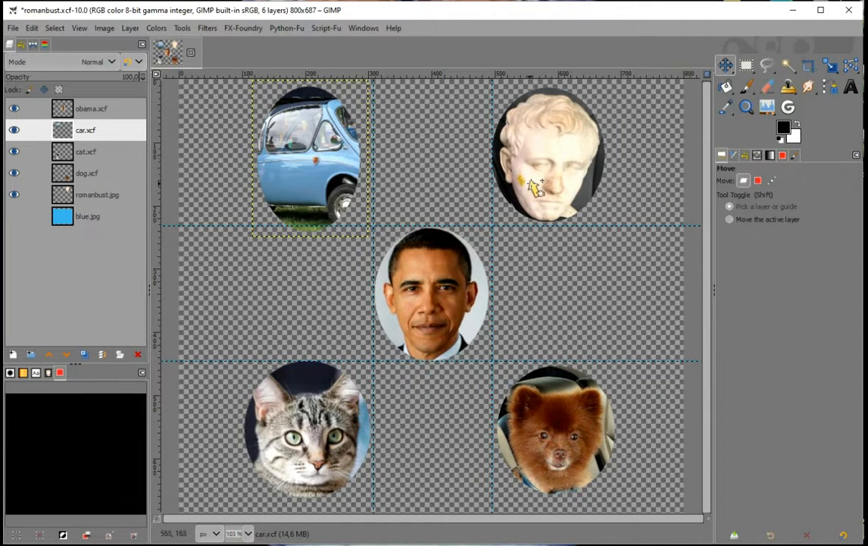
{"action": "left_click_drag", "start_coordinate": [531, 129], "coordinate": [532, 124]}
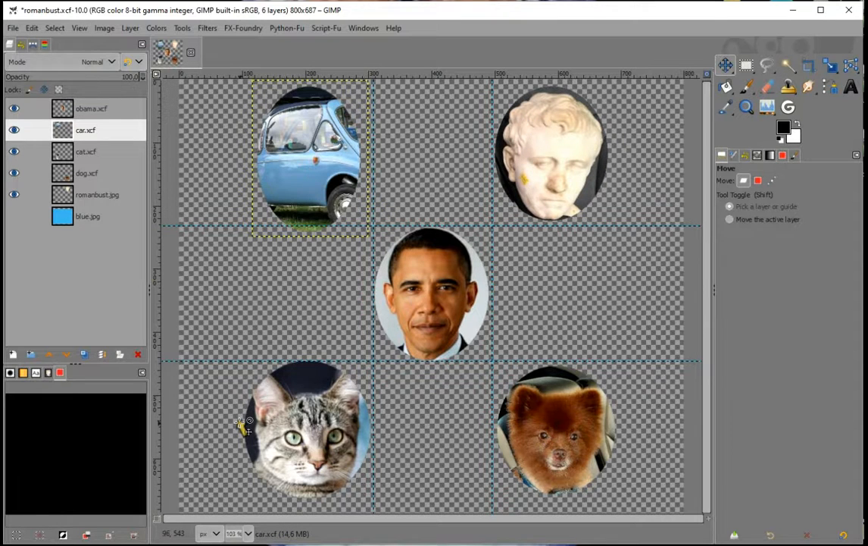
- Show the blue.jpg layer, make it active and pick its blue as the foreground color
{"action": "left_click", "coordinate": [14, 217]}
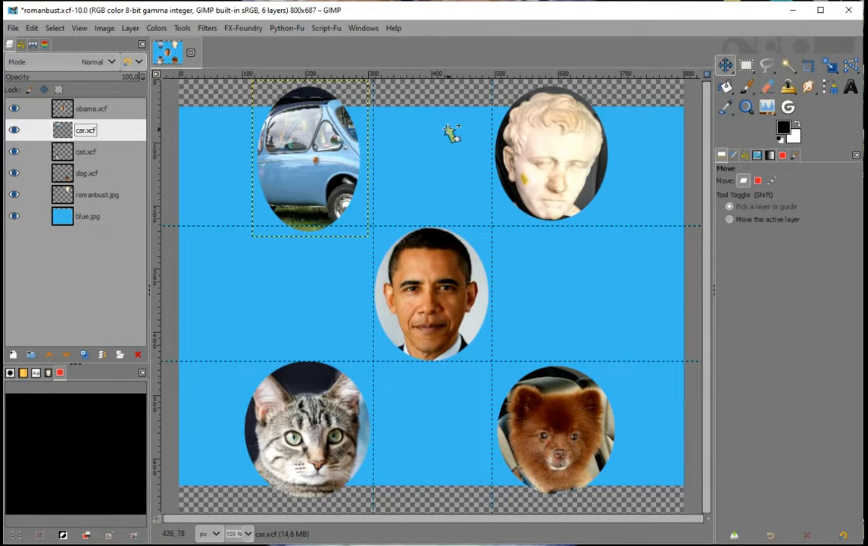
{"action": "scroll", "coordinate": [439, 135], "scroll_direction": "down", "scroll_amount": 2, "text": "ctrl"}
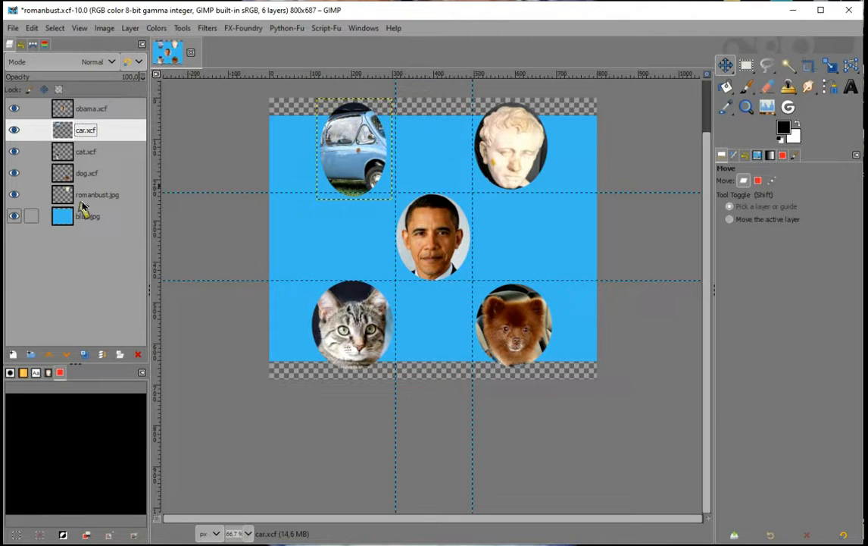
{"action": "left_click", "coordinate": [61, 219]}
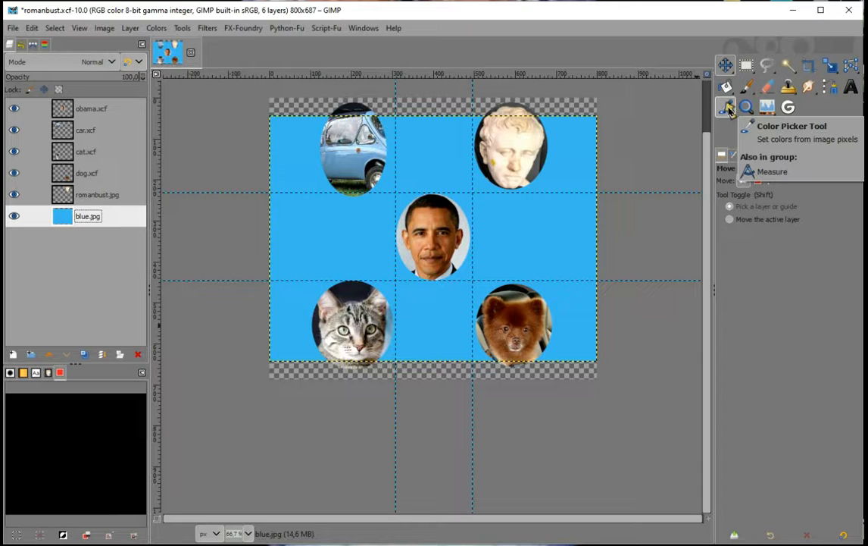
{"action": "left_click", "coordinate": [177, 29]}
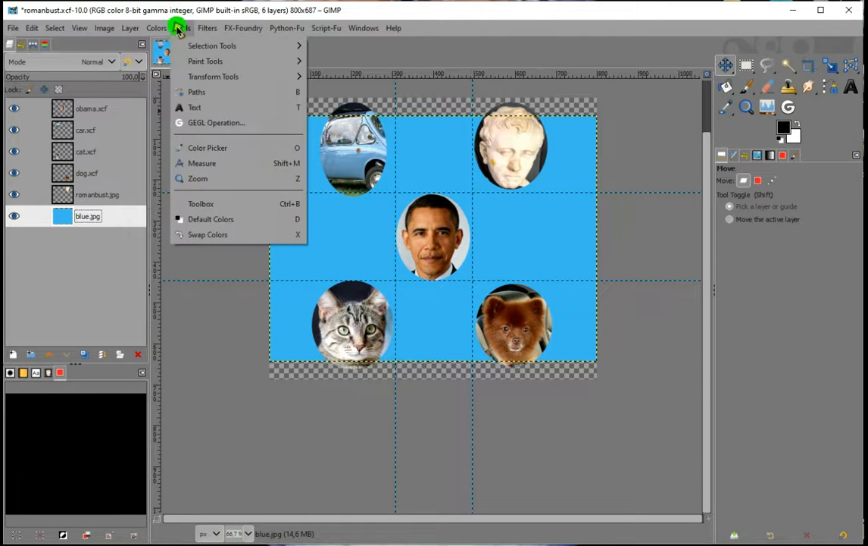
{"action": "left_click", "coordinate": [203, 149]}
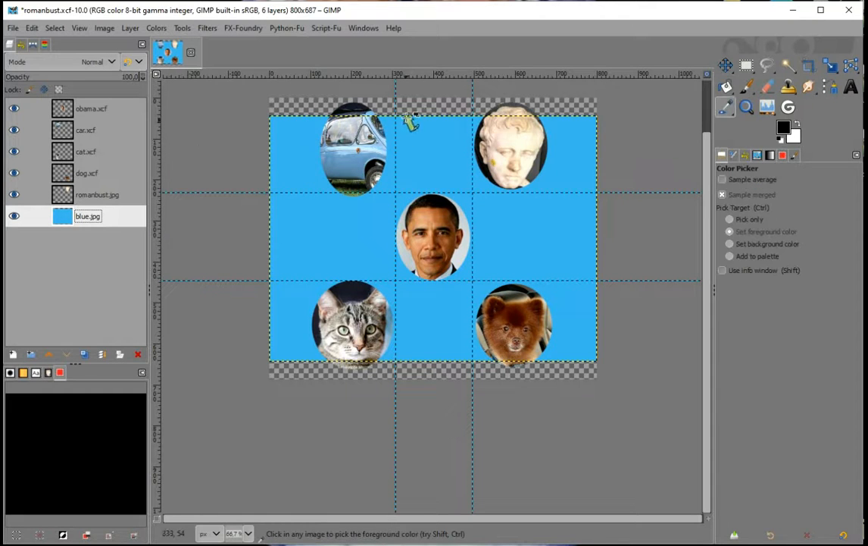
{"action": "left_click", "coordinate": [424, 153]}
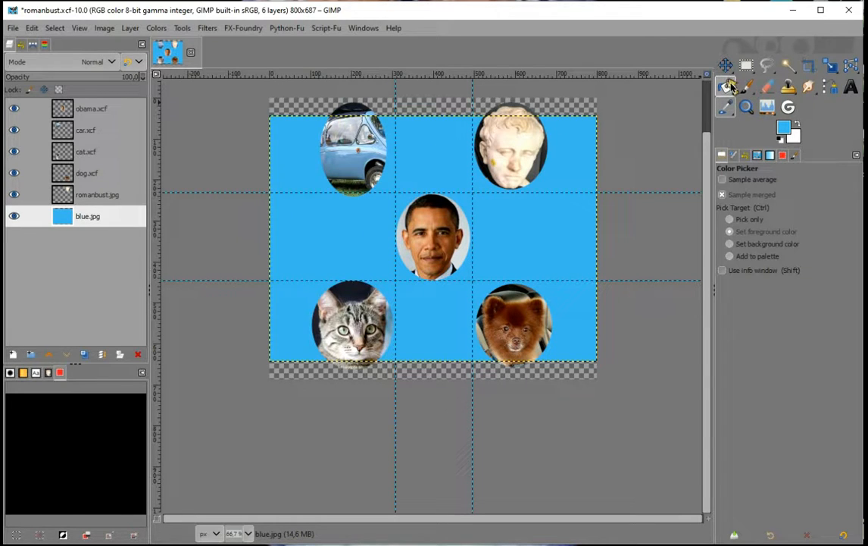
- Expand the blue.jpg layer to the image size and bucket-fill its transparent upper and lower strips with the blue foreground color
{"action": "left_click", "coordinate": [188, 28]}
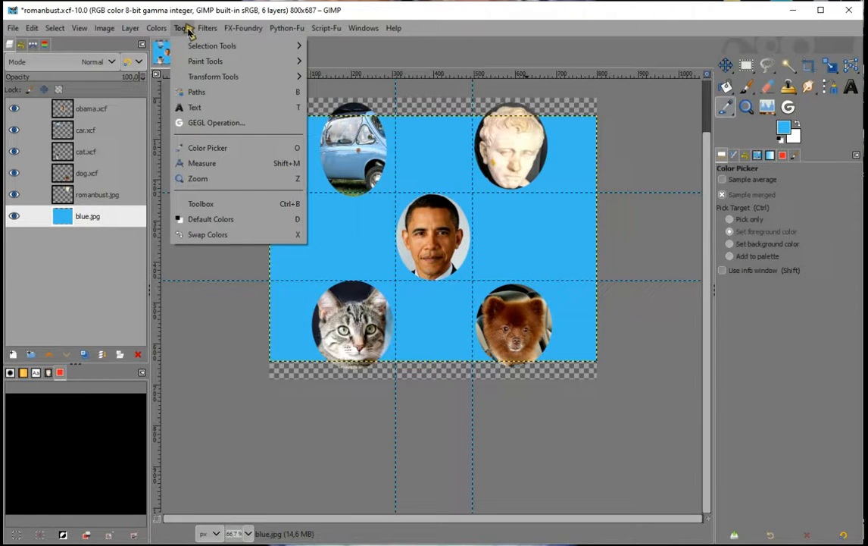
{"action": "mouse_move", "coordinate": [167, 31]}
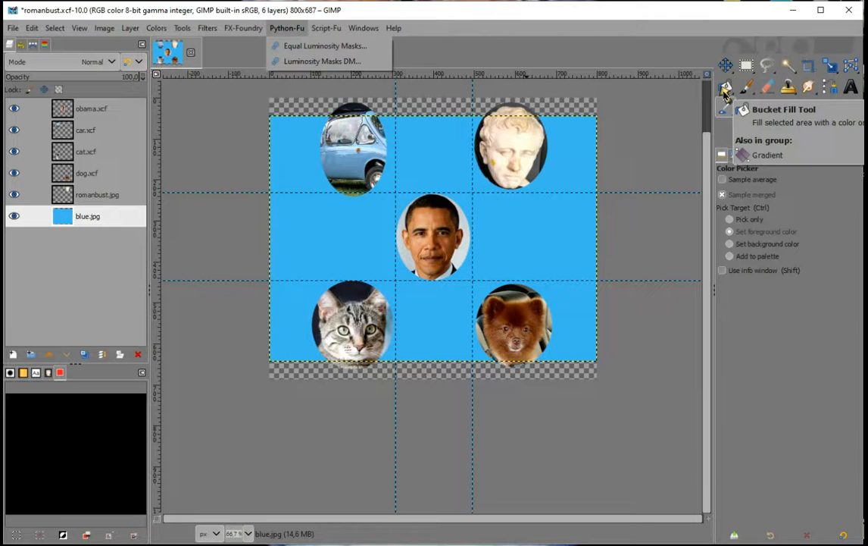
{"action": "left_click", "coordinate": [726, 90]}
{"action": "left_click", "coordinate": [726, 88]}
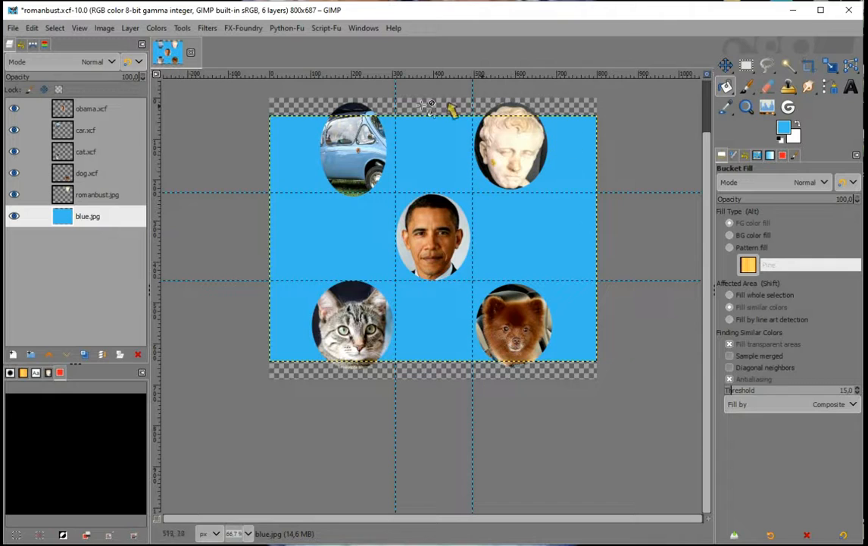
{"action": "left_click", "coordinate": [133, 29]}
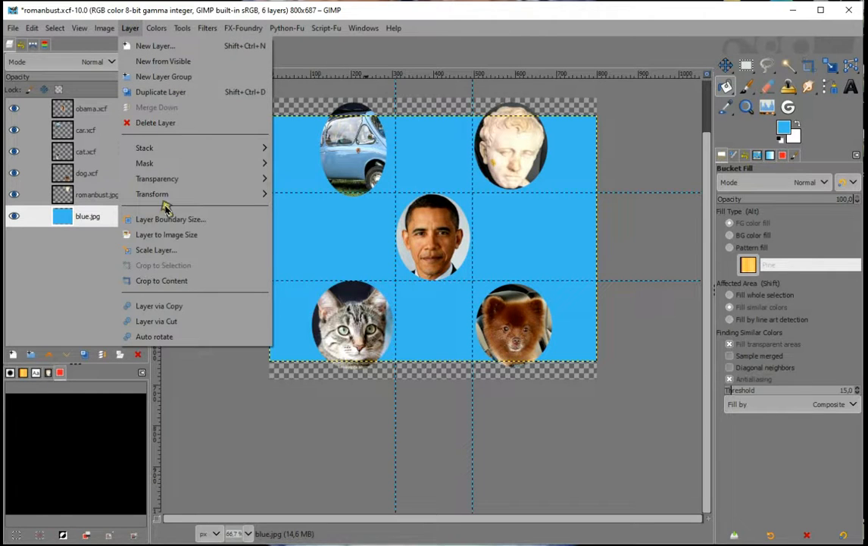
{"action": "left_click", "coordinate": [165, 237]}
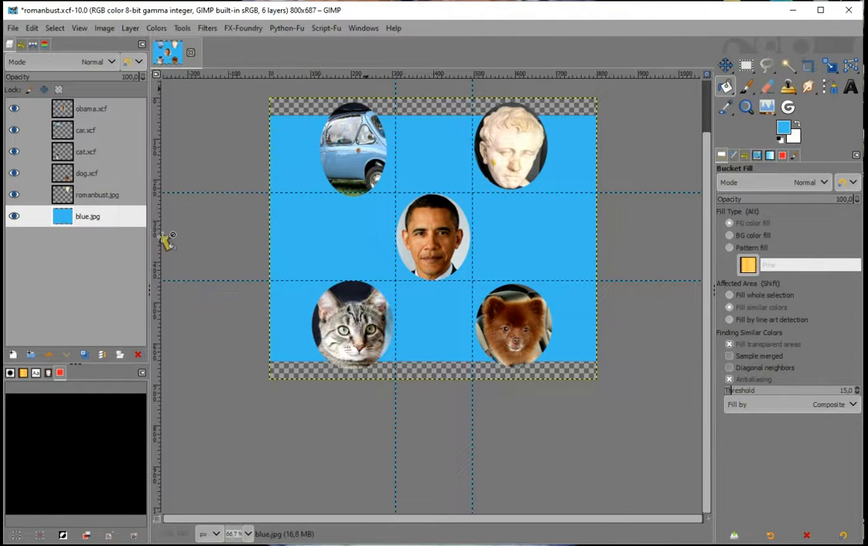
{"action": "left_click", "coordinate": [436, 107]}
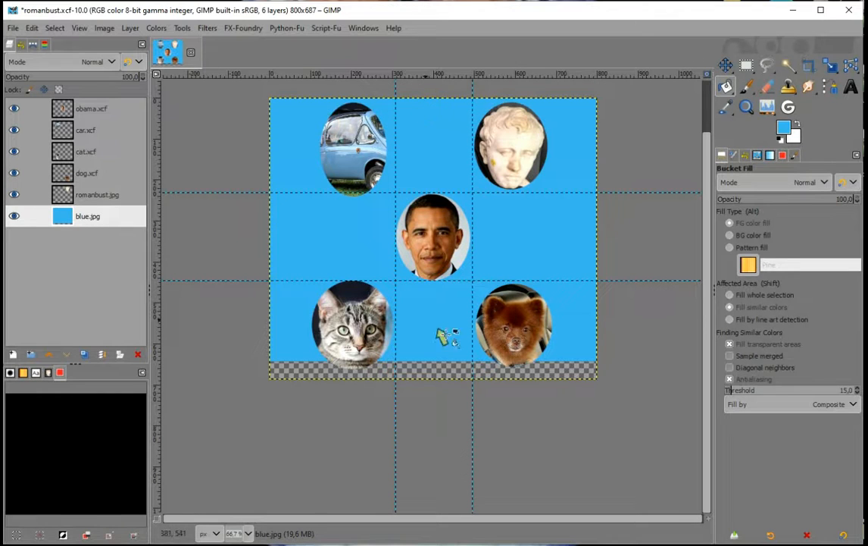
{"action": "left_click", "coordinate": [444, 373]}
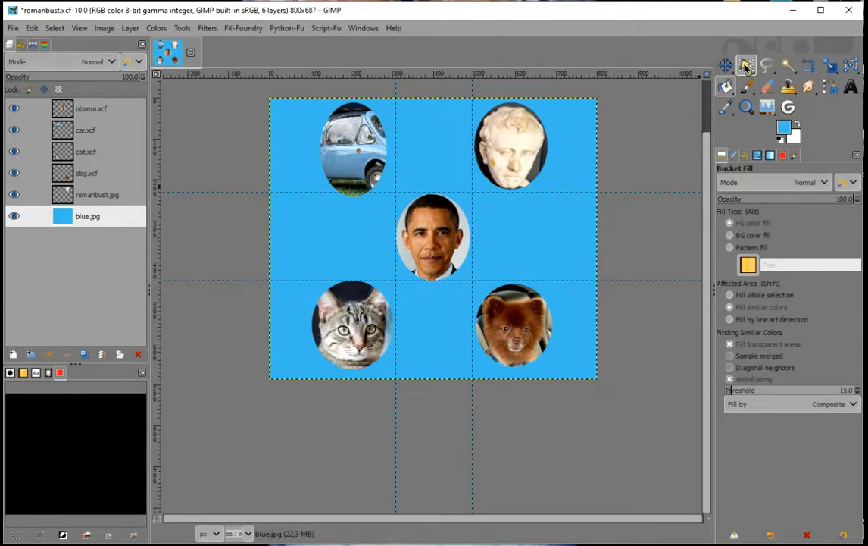
- Draw a rectangular selection about 627 px wide around all five ovals, spanning the full image height, and crop the image to it
{"action": "left_click_drag", "start_coordinate": [745, 66], "coordinate": [781, 67]}
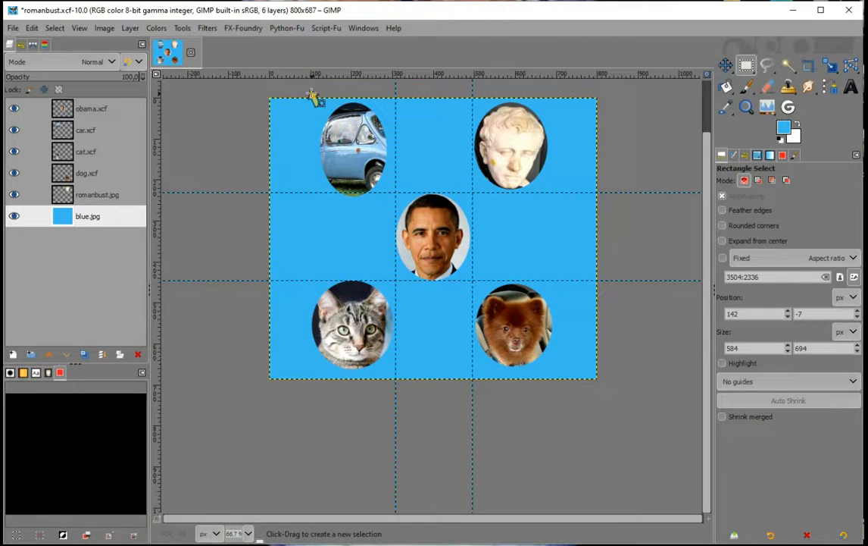
{"action": "left_click_drag", "start_coordinate": [300, 93], "coordinate": [562, 397]}
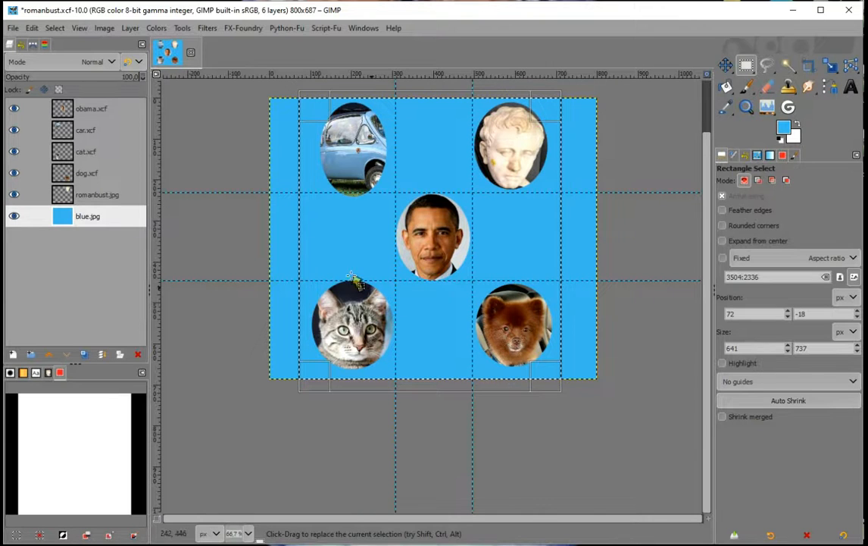
{"action": "mouse_move", "coordinate": [324, 246]}
{"action": "left_mouse_down"}
{"action": "mouse_move", "coordinate": [310, 248]}
{"action": "mouse_move", "coordinate": [324, 242]}
{"action": "left_mouse_up"}
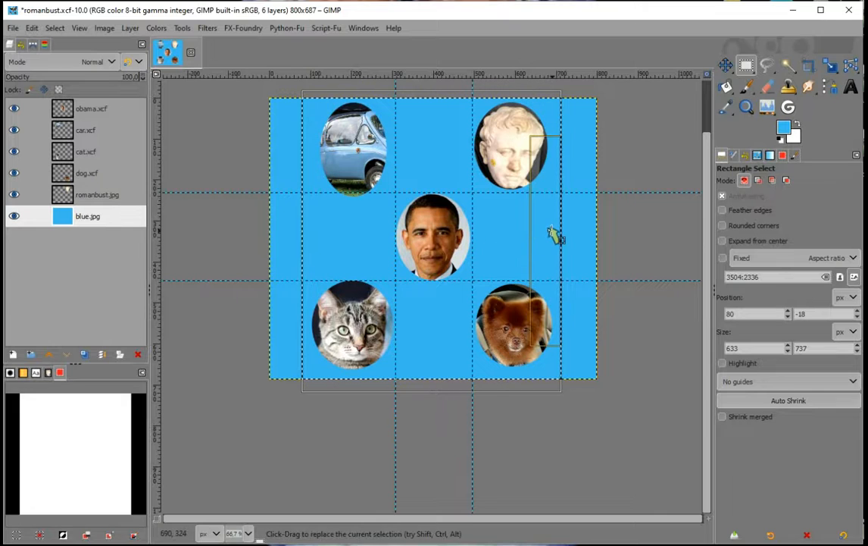
{"action": "left_click_drag", "start_coordinate": [552, 230], "coordinate": [551, 230]}
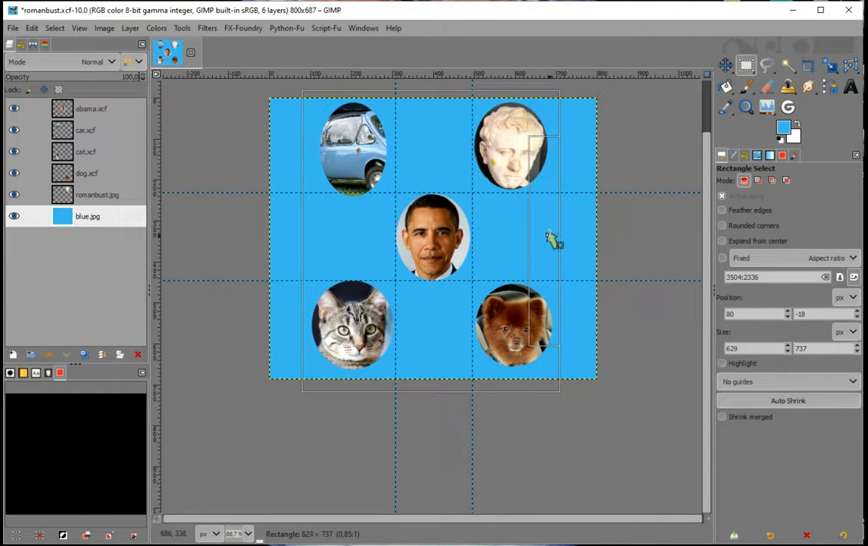
{"action": "left_click_drag", "start_coordinate": [552, 240], "coordinate": [551, 239]}
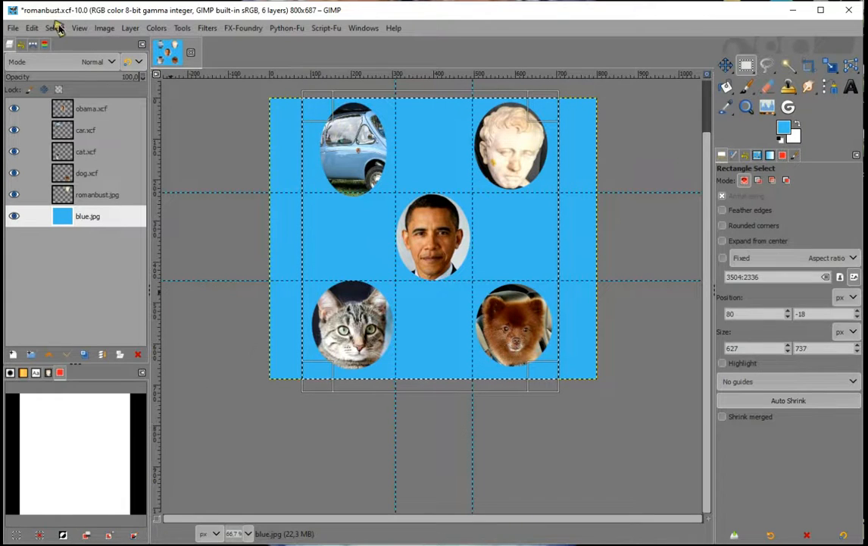
{"action": "left_click", "coordinate": [103, 29]}
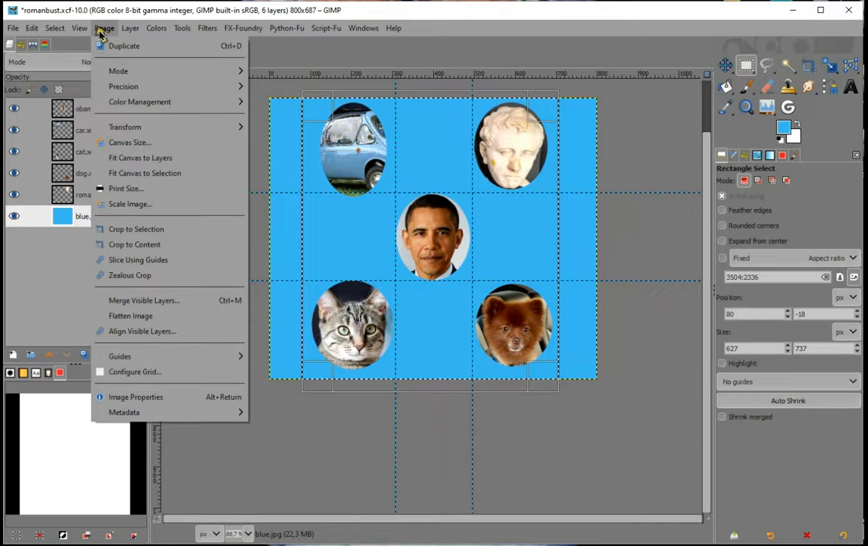
{"action": "left_click", "coordinate": [135, 230]}
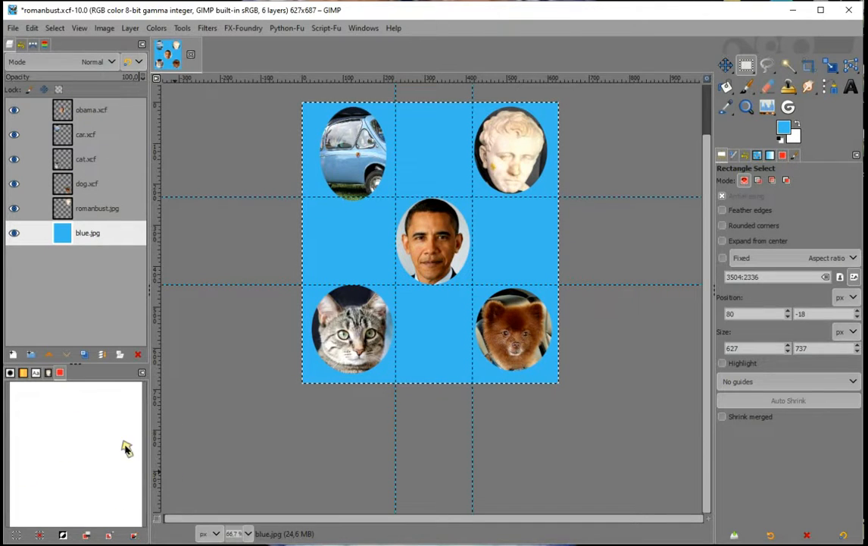
{"action": "left_click", "coordinate": [48, 373]}
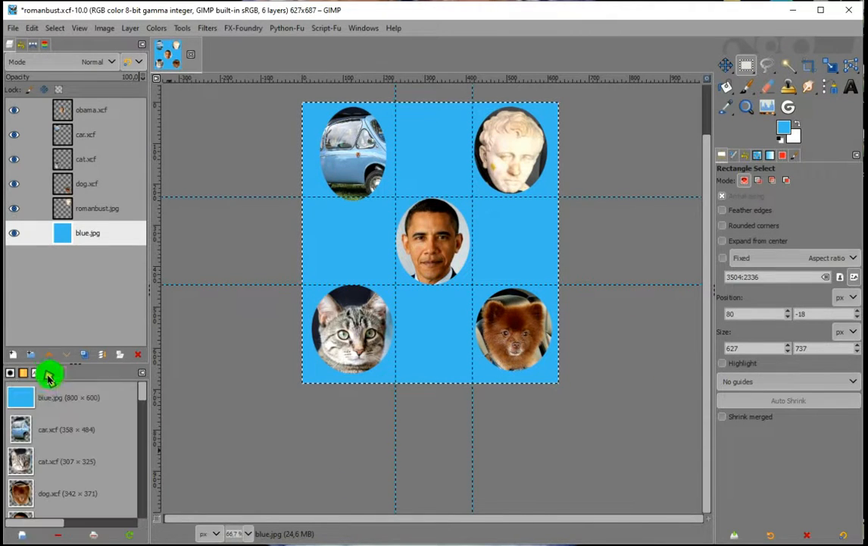
{"action": "left_click", "coordinate": [18, 374]}
{"action": "left_click", "coordinate": [22, 376]}
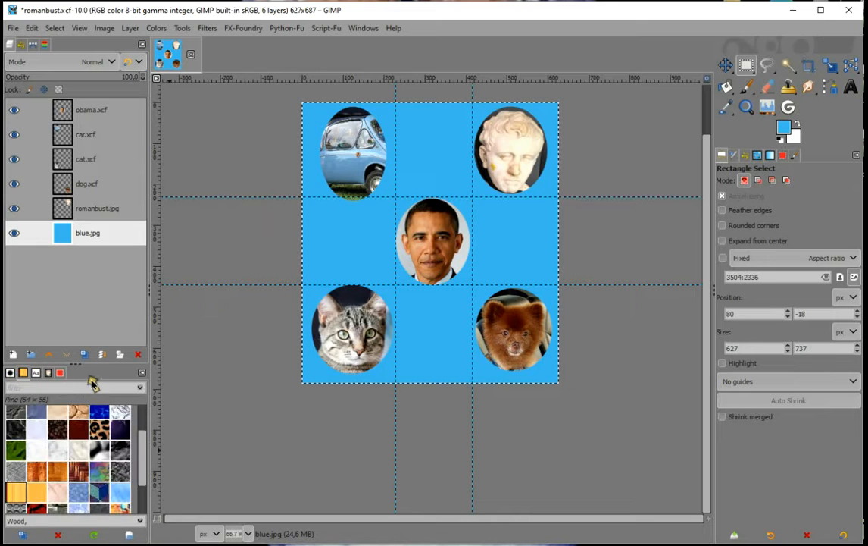
{"action": "left_click", "coordinate": [62, 374]}
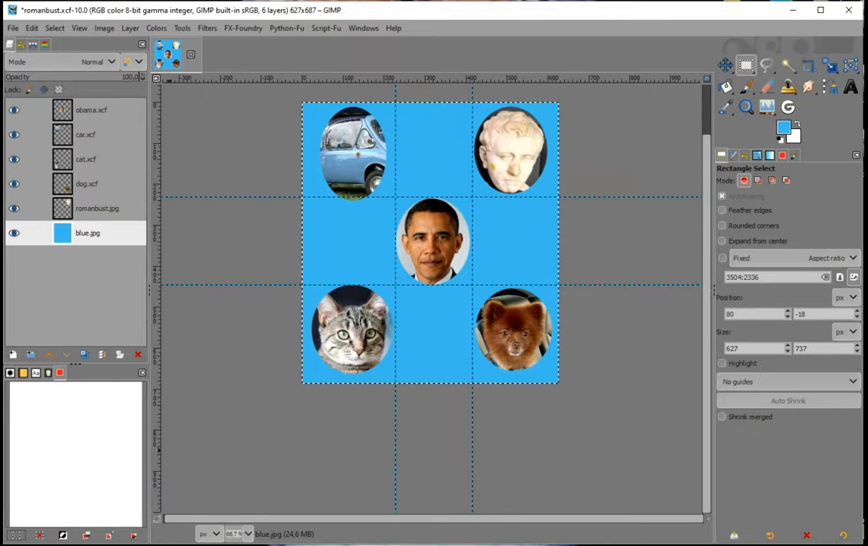
{"action": "left_click", "coordinate": [142, 372]}
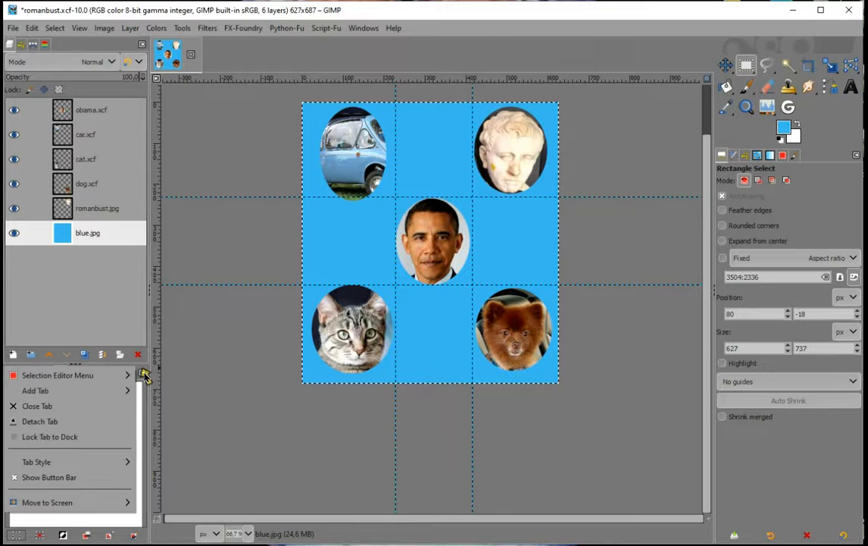
{"action": "mouse_move", "coordinate": [36, 381]}
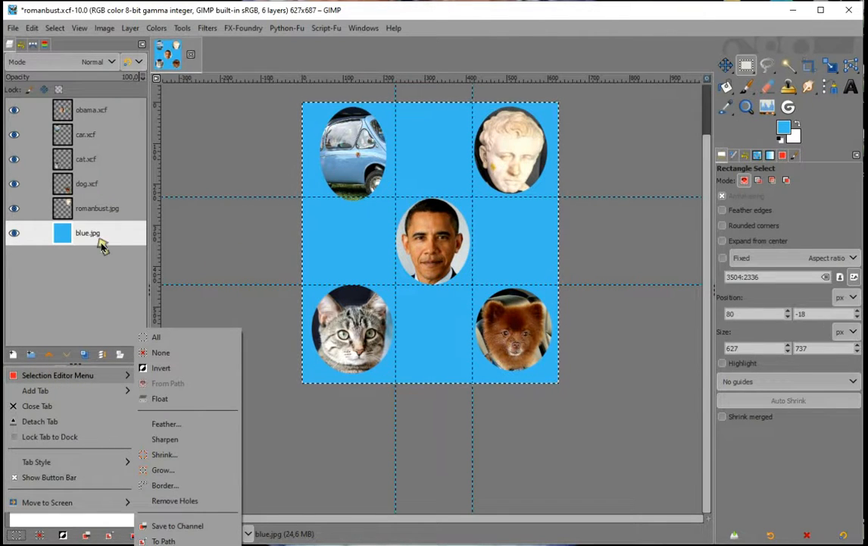
{"action": "left_click", "coordinate": [52, 294]}
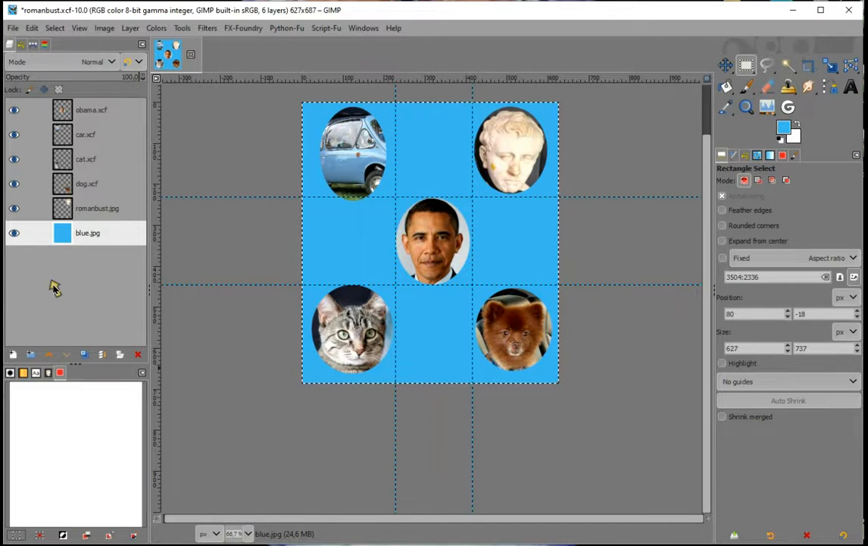
- Save the image under the new name composite.xcf in the ExpertsExchange folder, replacing the existing file
{"action": "left_click", "coordinate": [12, 29]}
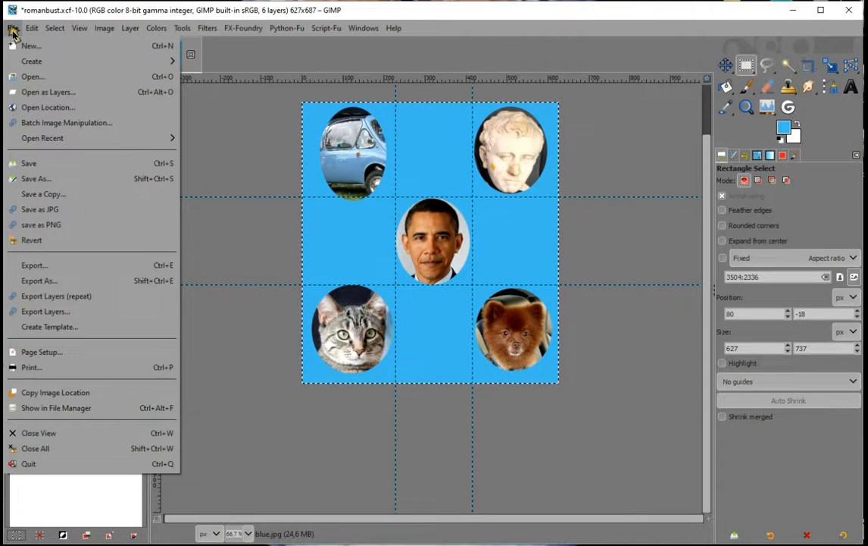
{"action": "left_click", "coordinate": [74, 179]}
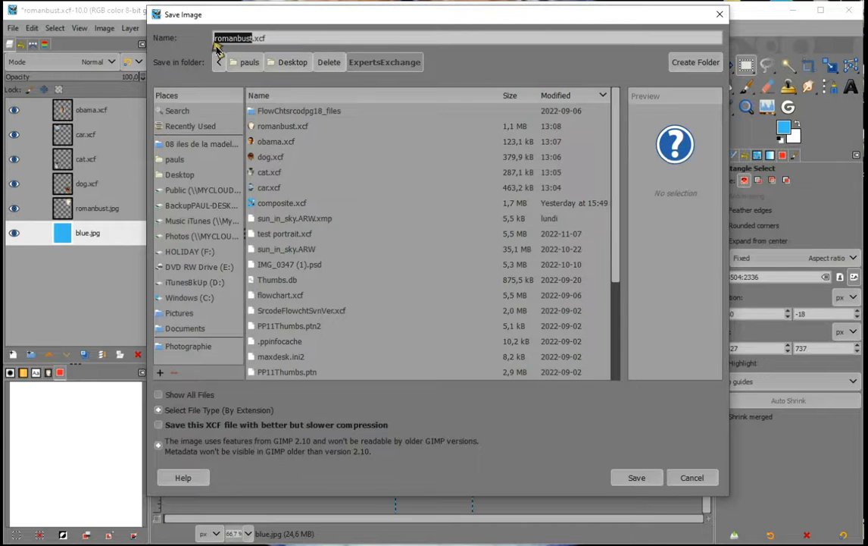
{"action": "type", "text": "compo"}
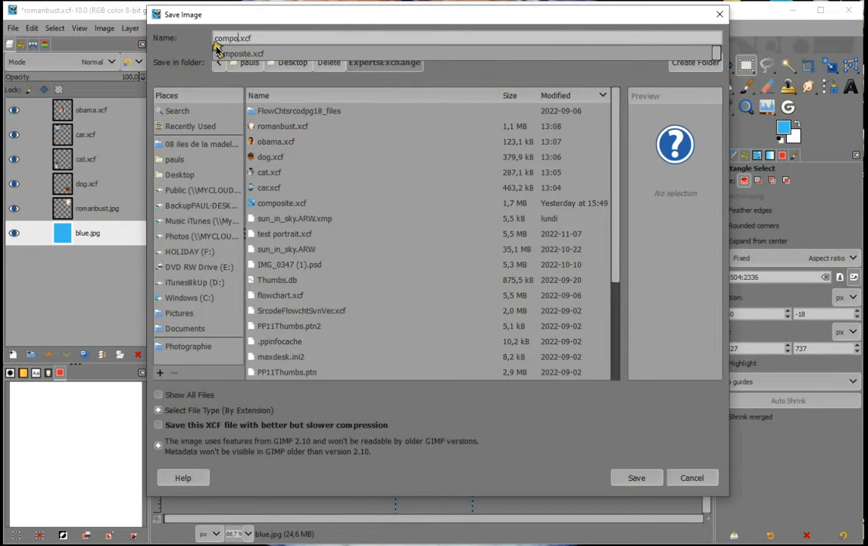
{"action": "type", "text": "sit"}
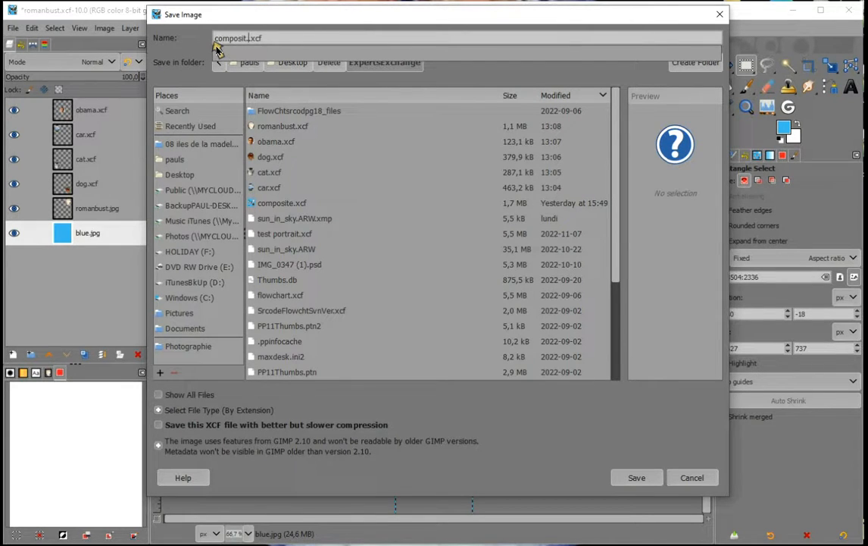
{"action": "type", "text": "."}
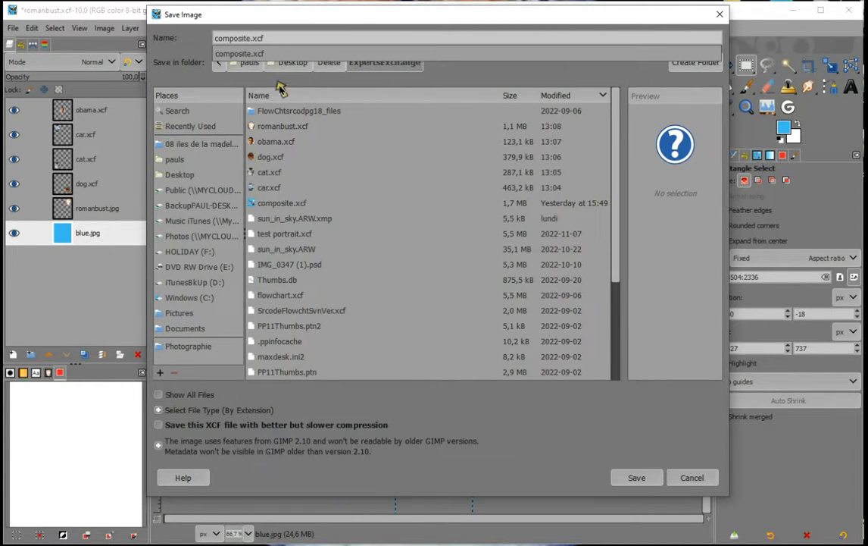
{"action": "left_click", "coordinate": [269, 206]}
{"action": "left_click", "coordinate": [269, 205]}
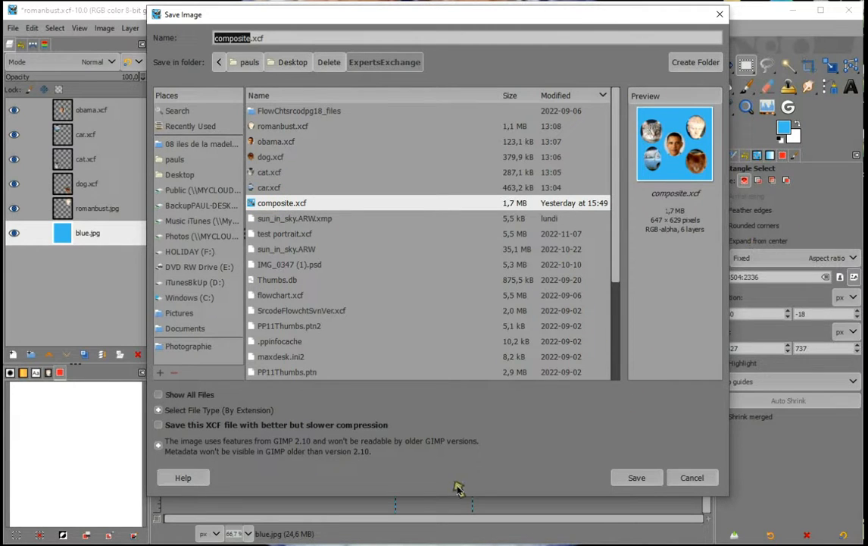
{"action": "left_click", "coordinate": [628, 478]}
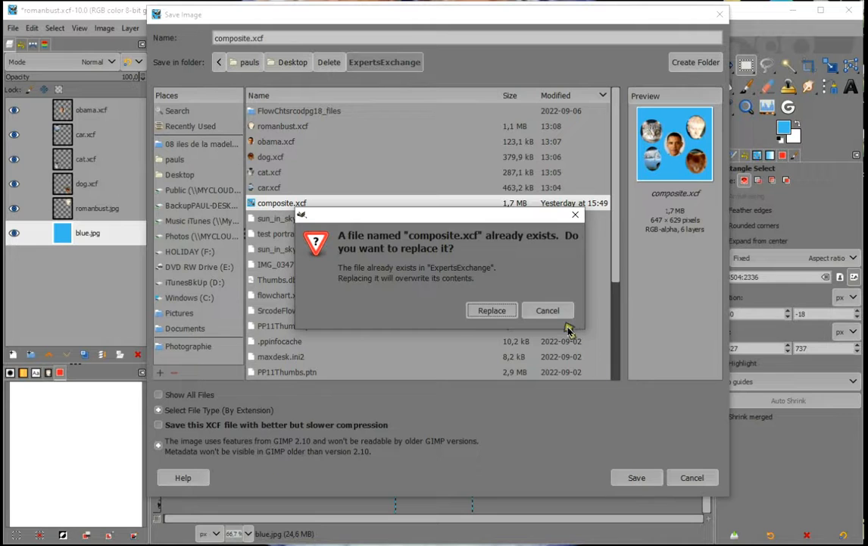
{"action": "left_click", "coordinate": [491, 311]}
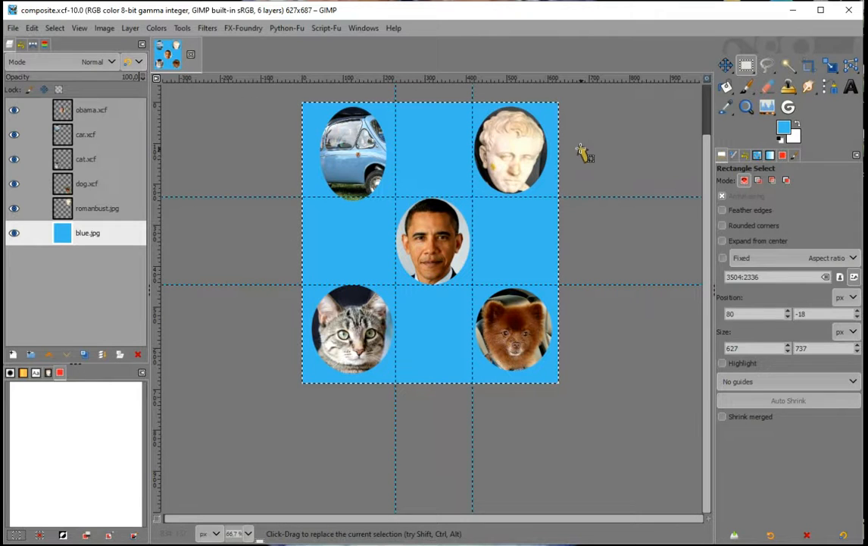
- Export the composite as a JPEG image named composite.jpg with the preset export options, and close the program
{"action": "left_click", "coordinate": [14, 29]}
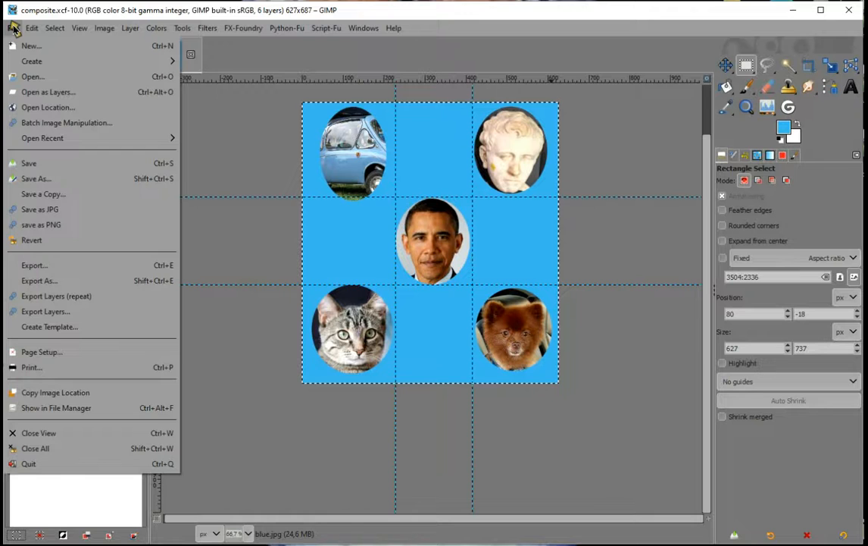
{"action": "left_click", "coordinate": [36, 281]}
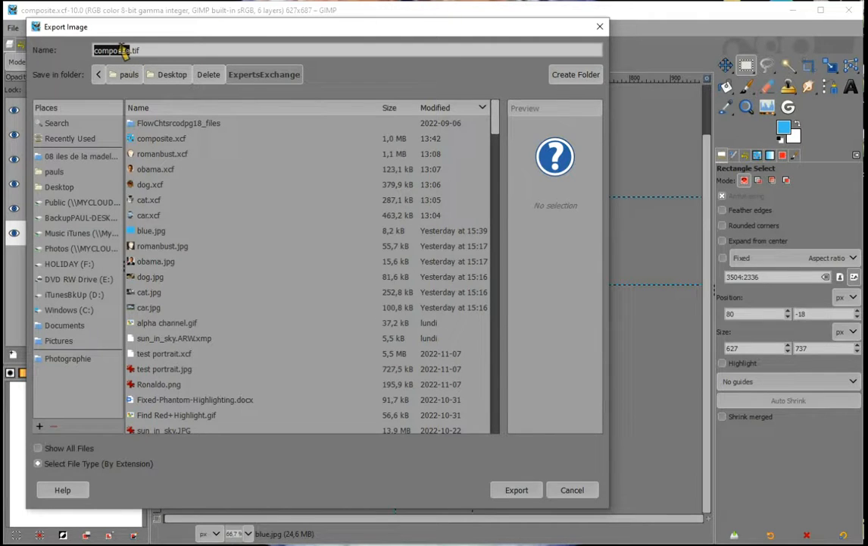
{"action": "left_click", "coordinate": [39, 464]}
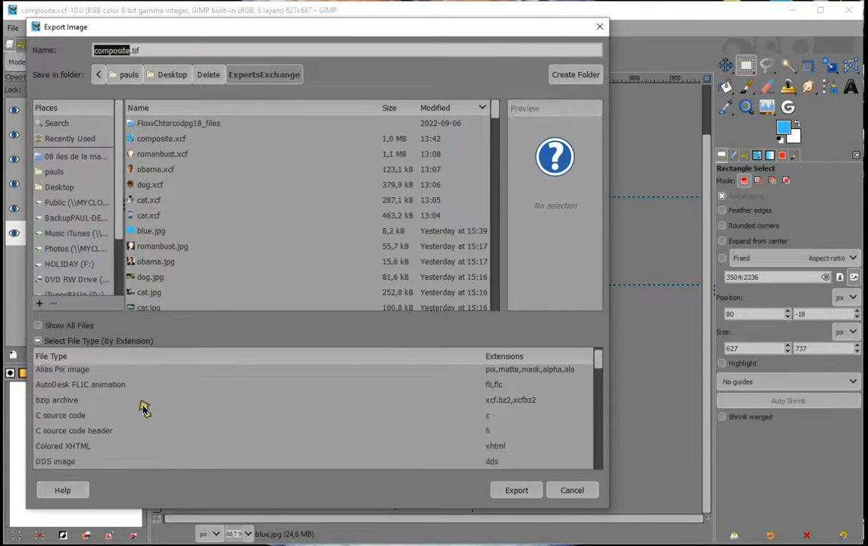
{"action": "scroll", "coordinate": [144, 407], "scroll_direction": "down", "scroll_amount": 6}
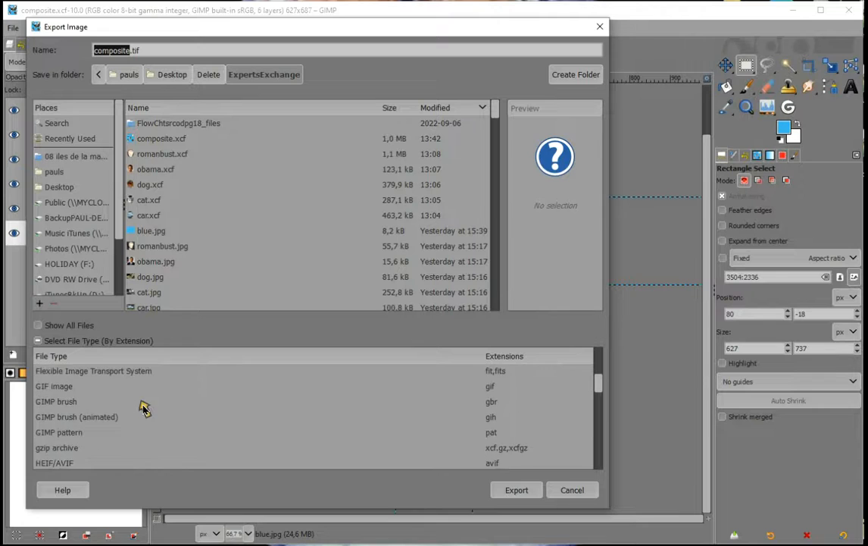
{"action": "scroll", "coordinate": [144, 407], "scroll_direction": "down", "scroll_amount": 5}
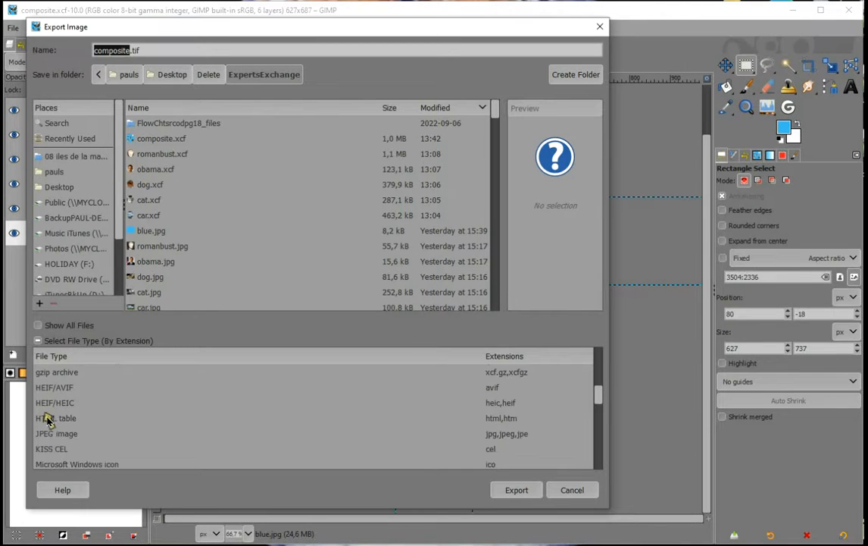
{"action": "left_click", "coordinate": [48, 434]}
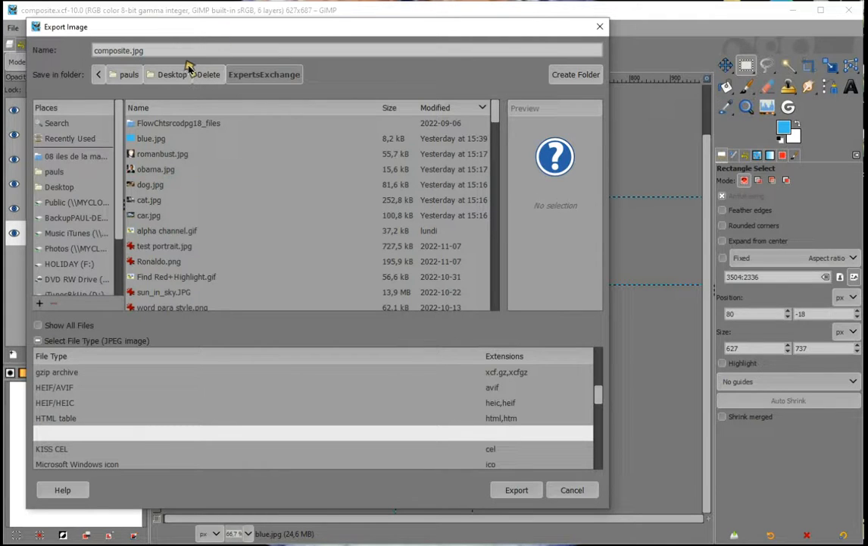
{"action": "left_click", "coordinate": [506, 489]}
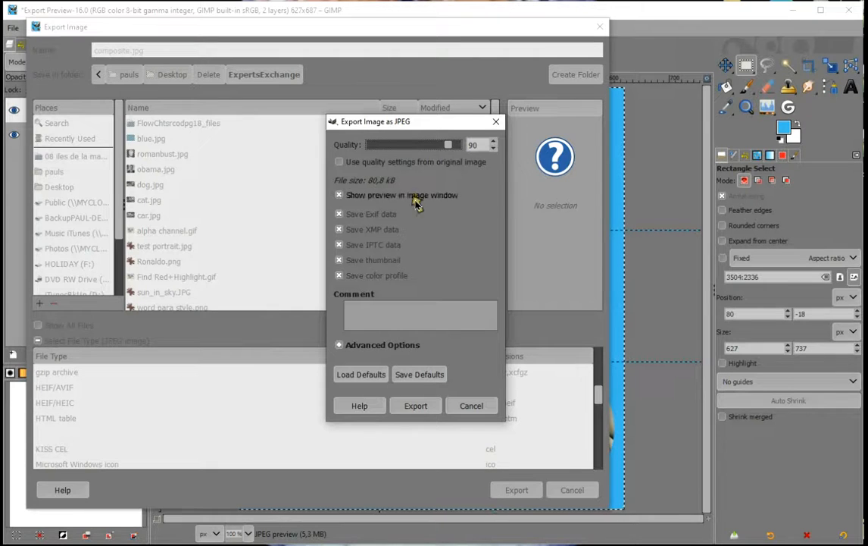
{"action": "left_click", "coordinate": [419, 406]}
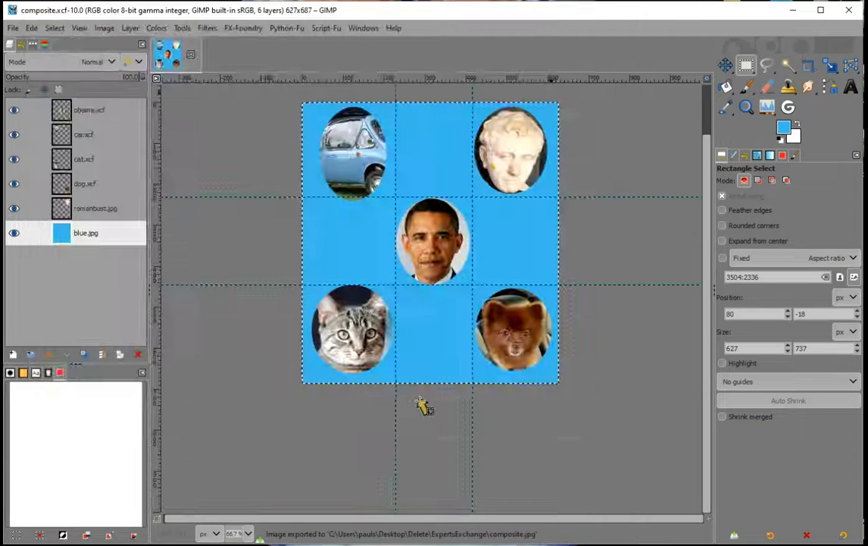
{"action": "left_click", "coordinate": [851, 12]}
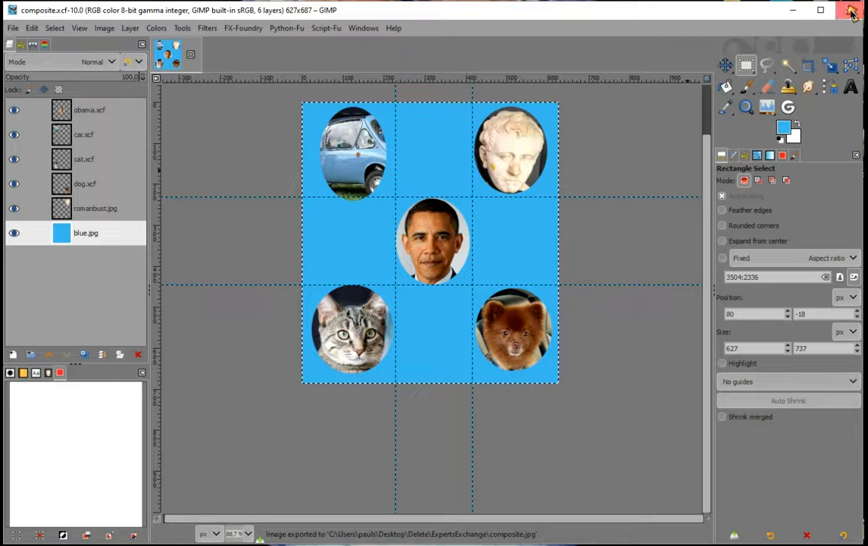